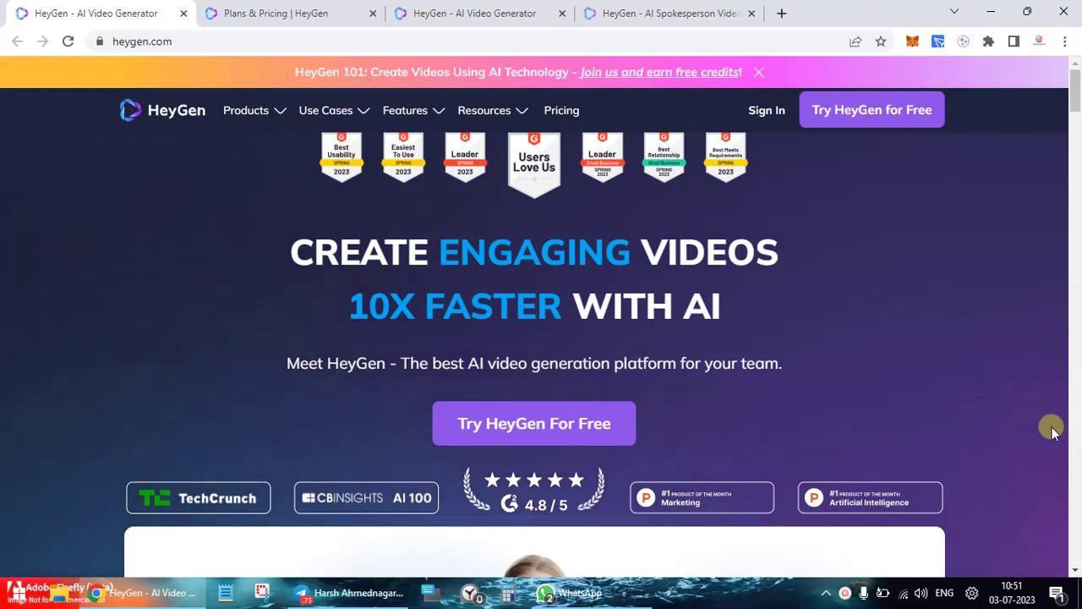
Look through the HeyGen home page from the headline to the Why HeyGen section and return to the headline.
scroll(901, 397, "down", 2)
scroll(900, 404, "down", 2)
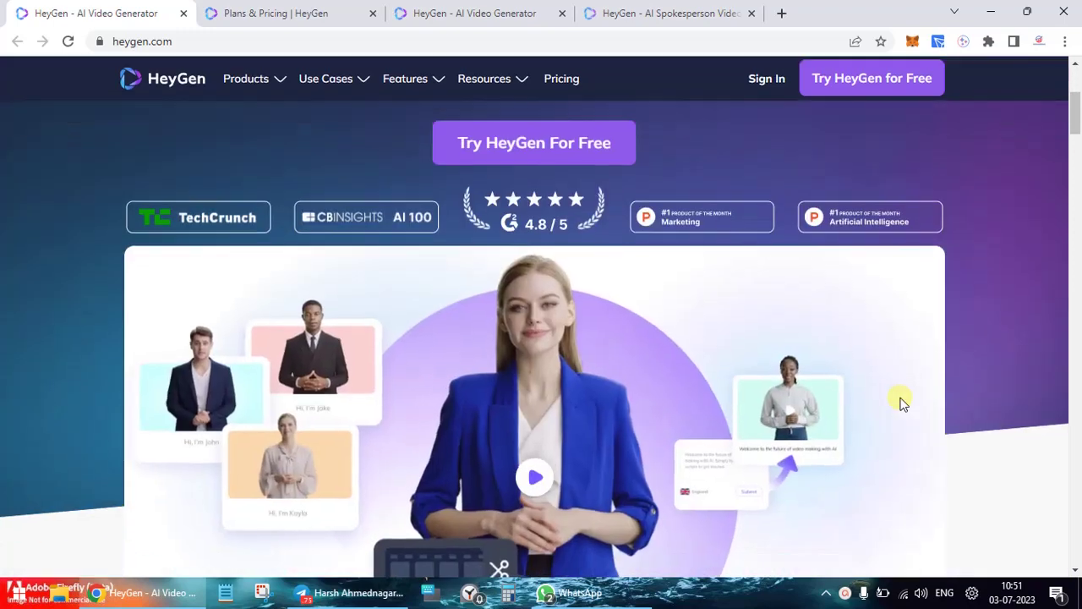
scroll(901, 403, "down", 2)
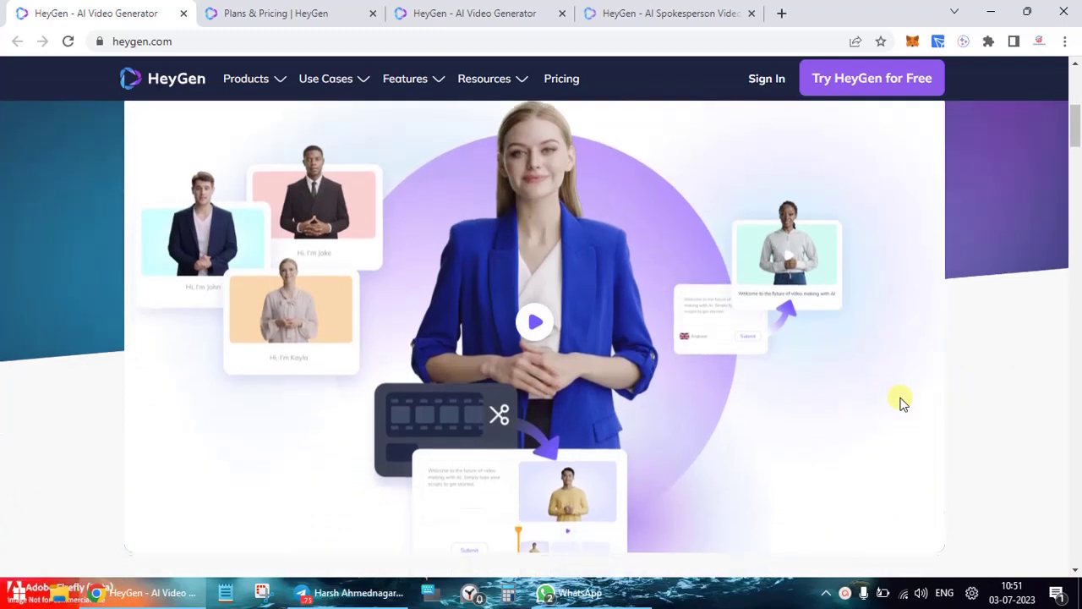
scroll(901, 403, "down", 5)
scroll(900, 403, "down", 3)
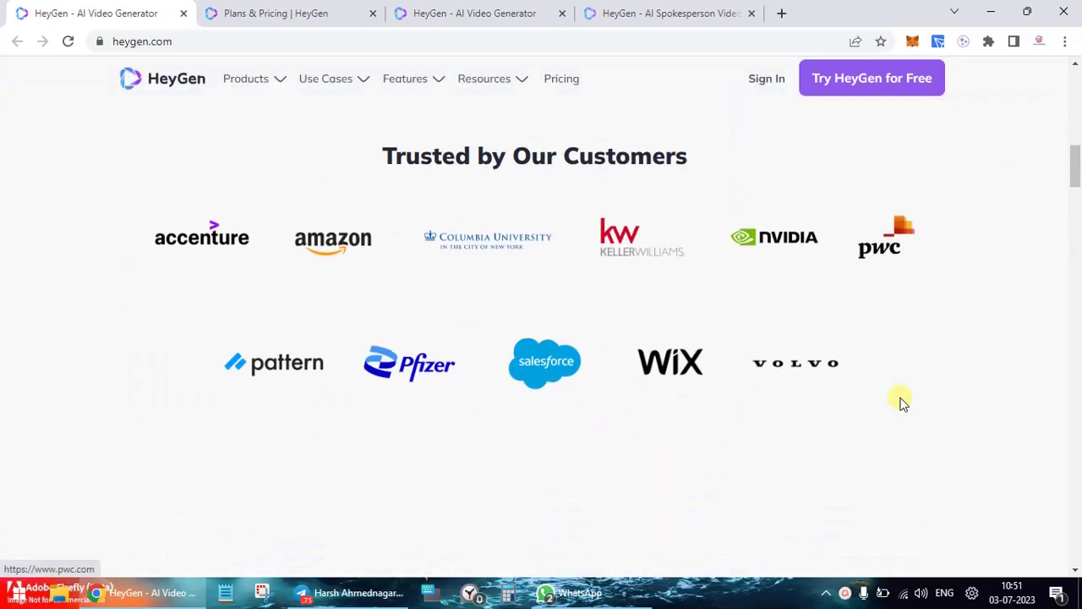
scroll(901, 403, "down", 2)
scroll(901, 403, "down", 2)
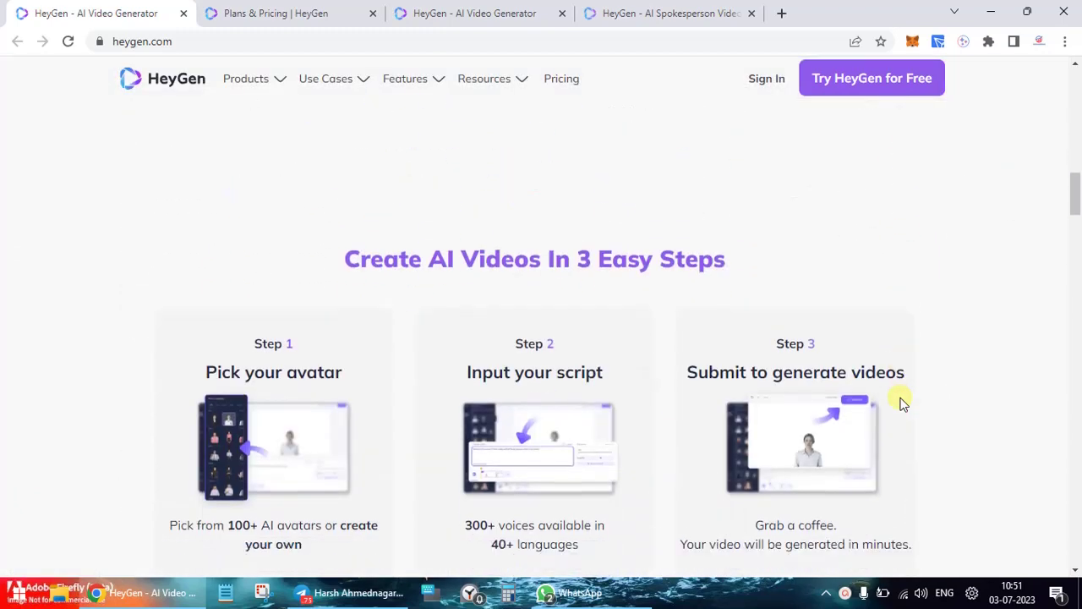
scroll(900, 404, "down", 2)
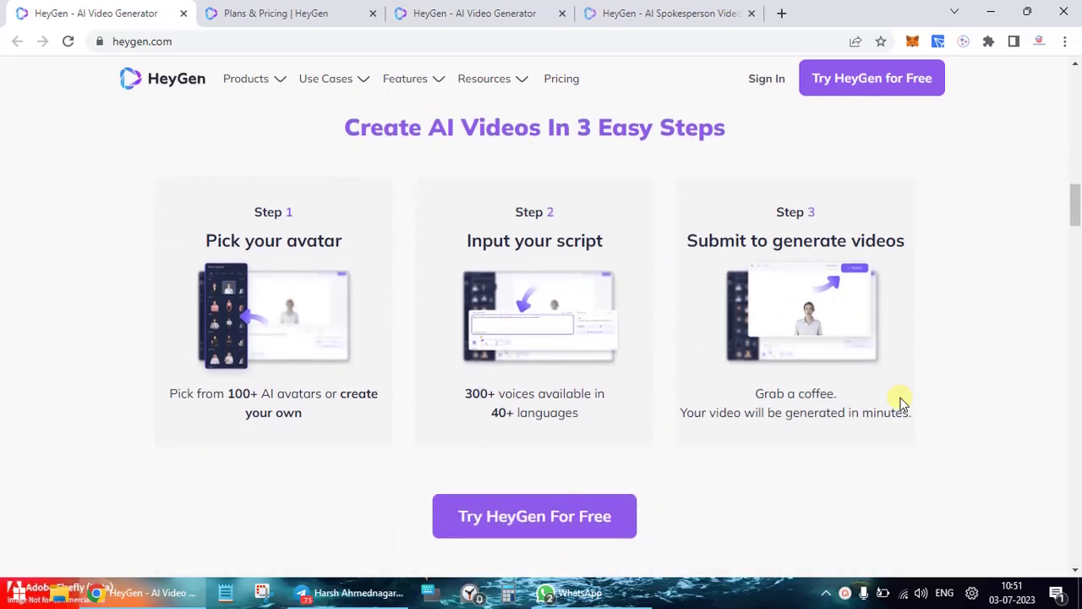
scroll(901, 403, "down", 2)
scroll(900, 403, "down", 3)
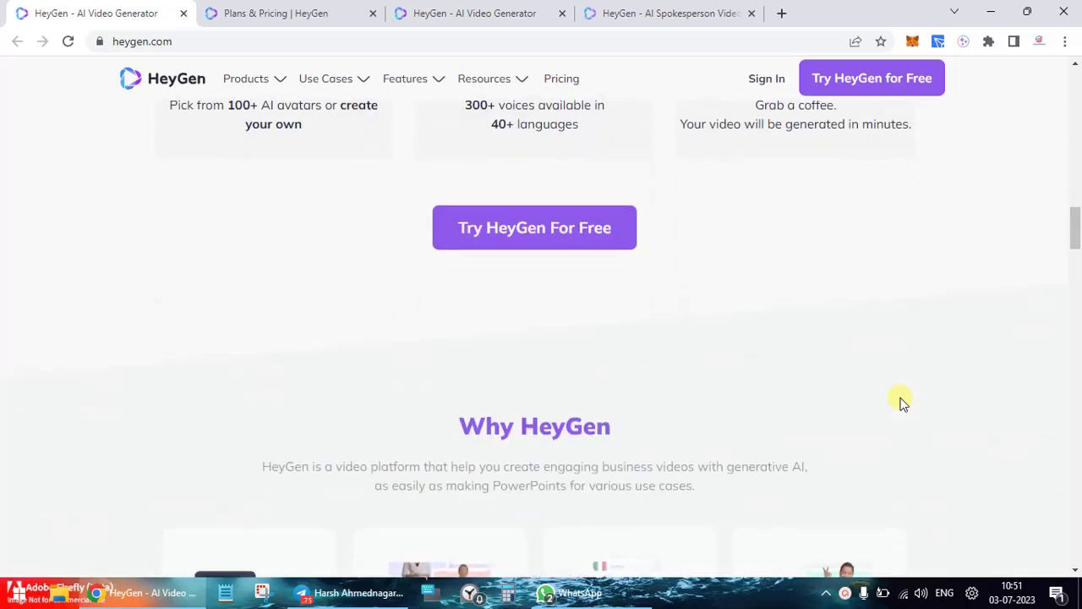
scroll(901, 404, "down", 2)
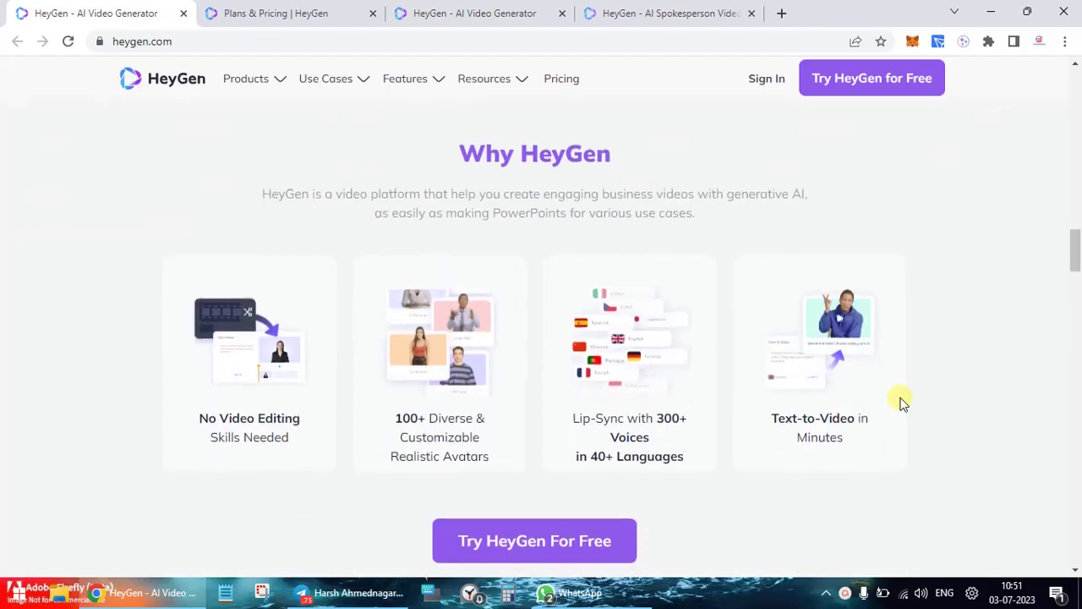
scroll(901, 403, "down", 2)
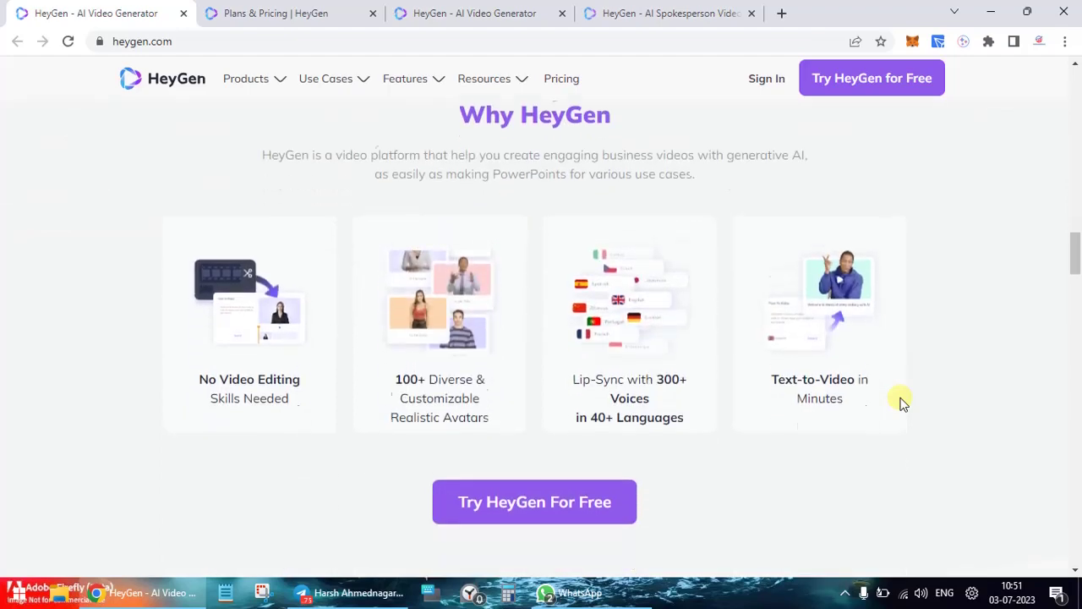
scroll(901, 403, "down", 2)
scroll(900, 404, "up", 7)
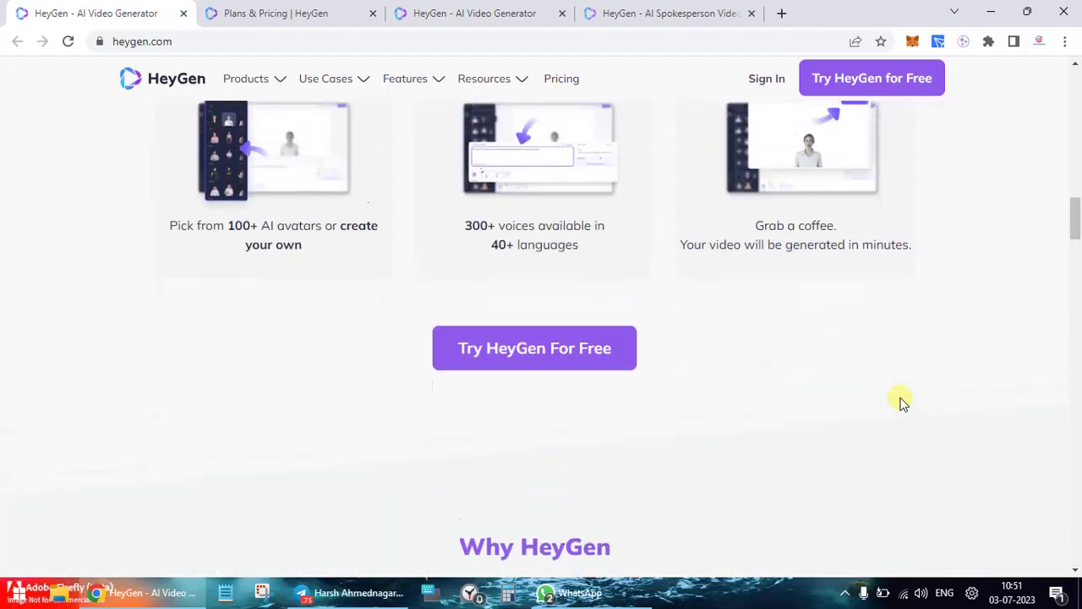
scroll(900, 404, "up", 10)
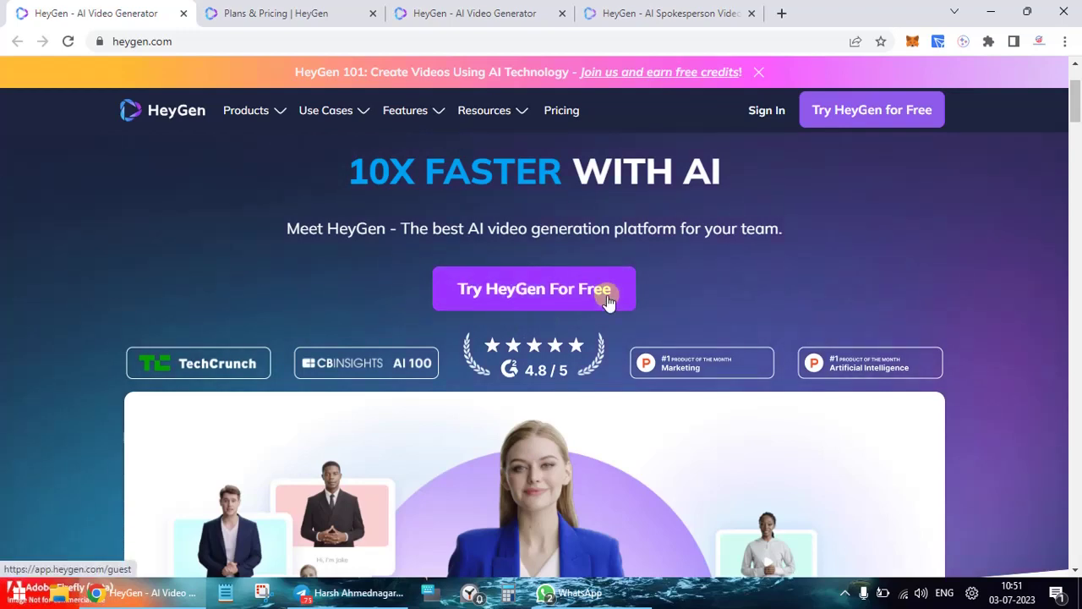
Review the home page's customer logos, the three video creation steps and the Why HeyGen feature cards.
scroll(629, 422, "down", 12)
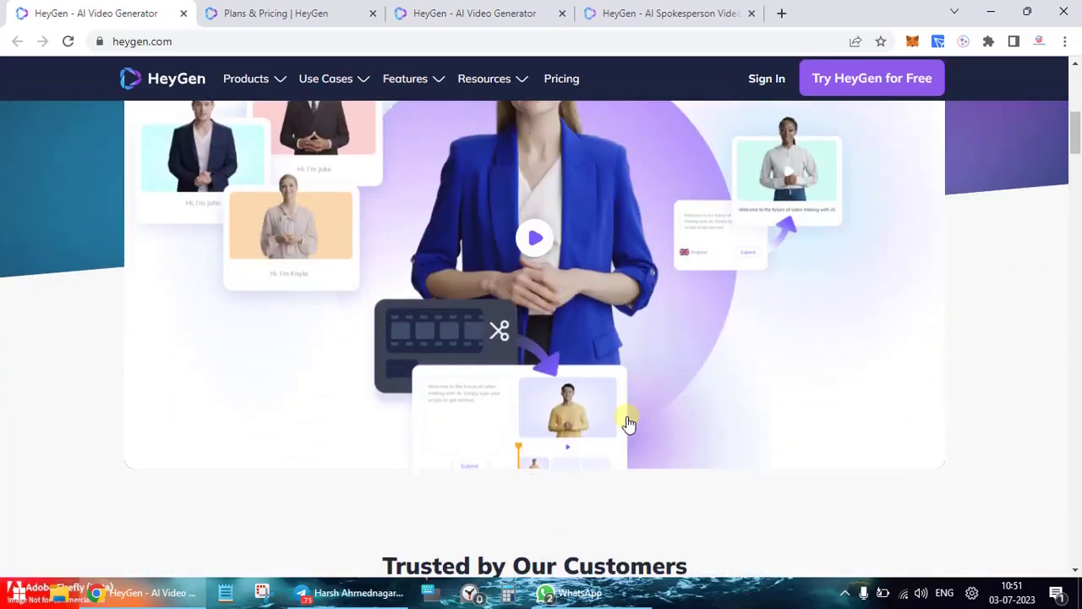
scroll(629, 423, "up", 1)
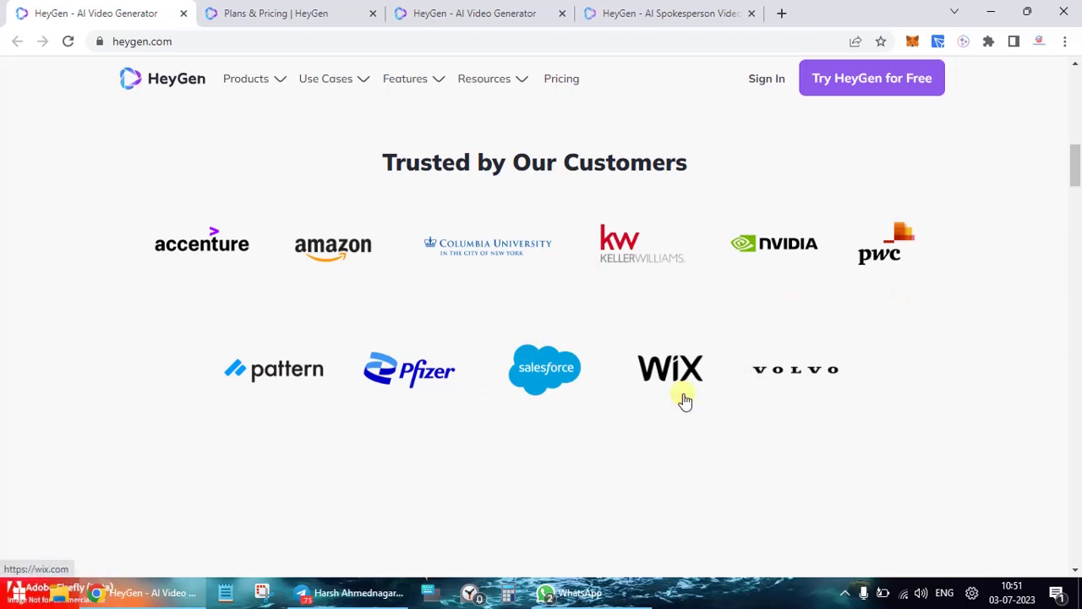
scroll(685, 401, "down", 5)
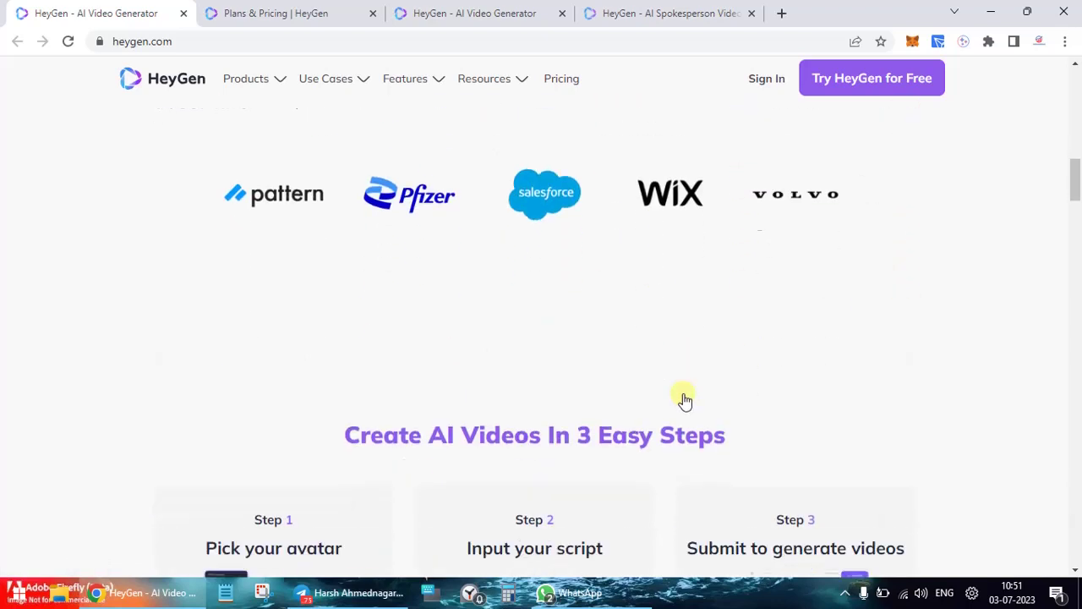
scroll(486, 274, "down", 1)
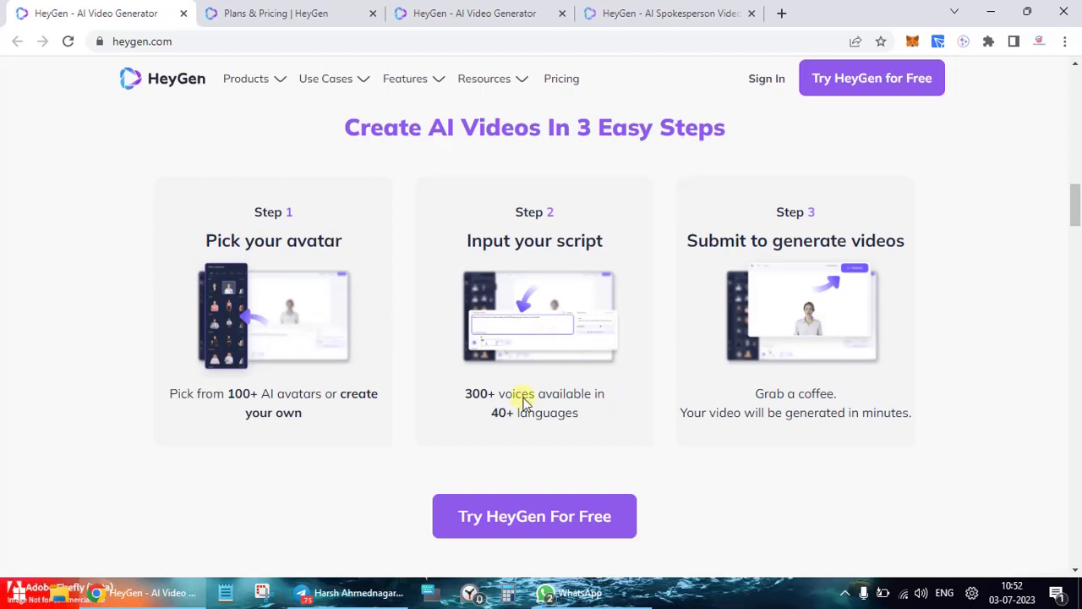
scroll(524, 399, "down", 2)
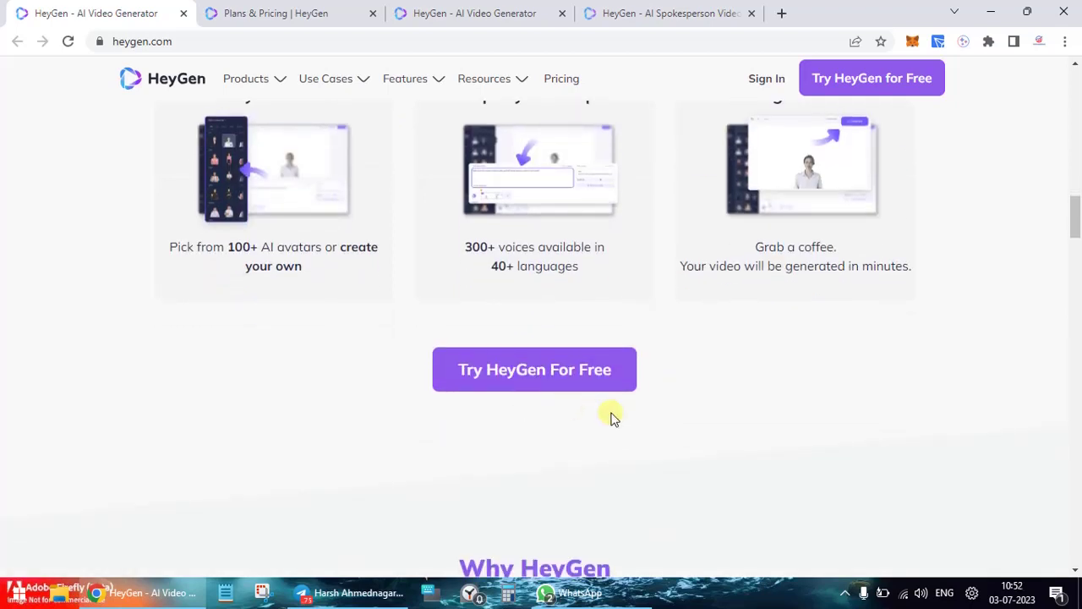
scroll(612, 417, "down", 5)
scroll(612, 415, "down", 2)
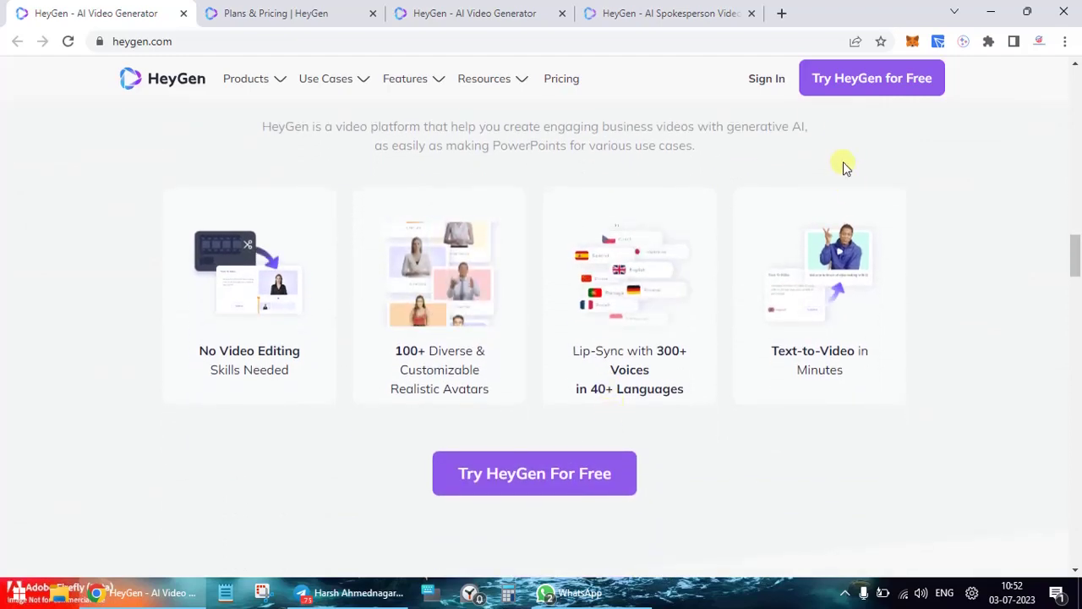
Switch to the already open HeyGen video editor and show its video templates.
left_click(272, 8)
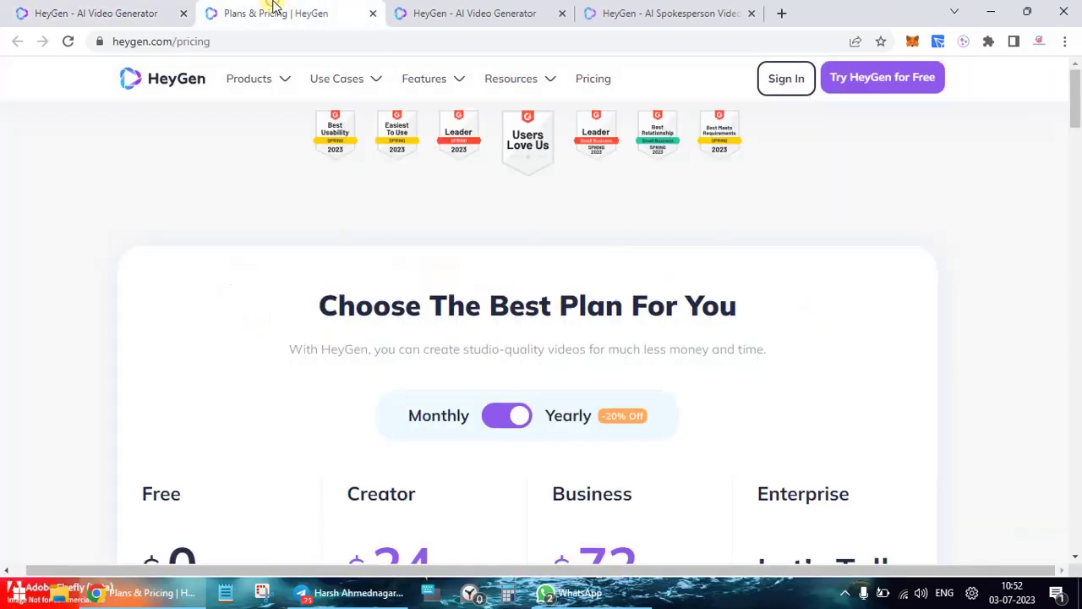
left_click(446, 8)
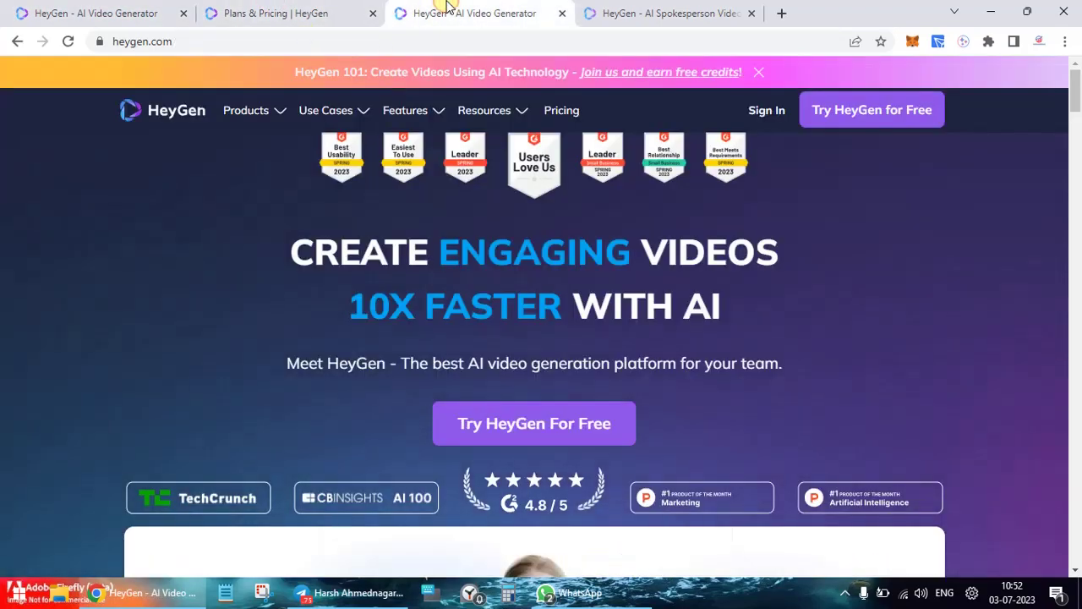
left_click(660, 10)
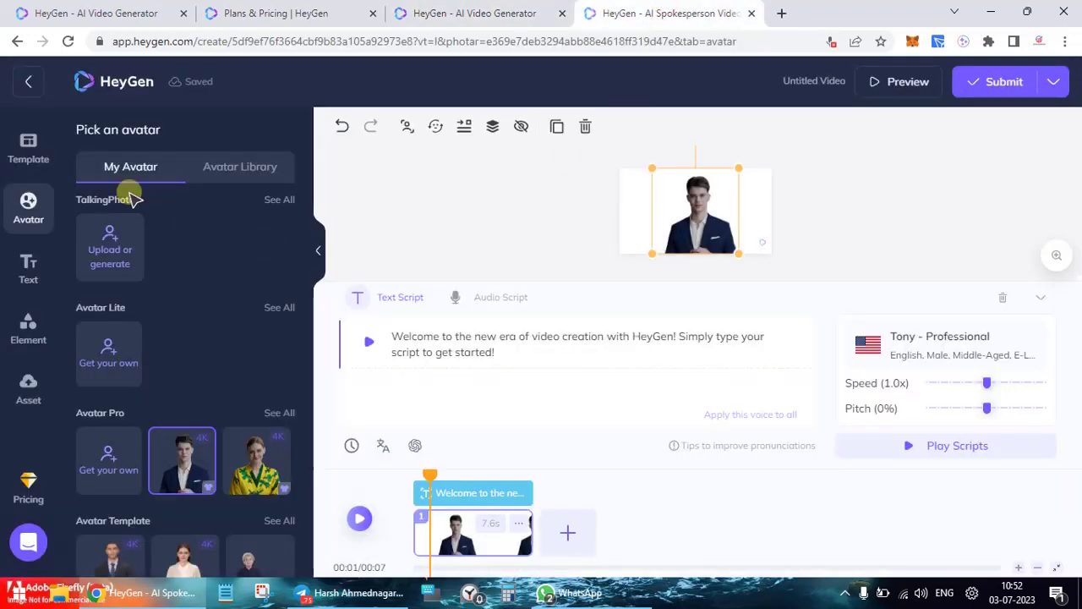
left_click(28, 159)
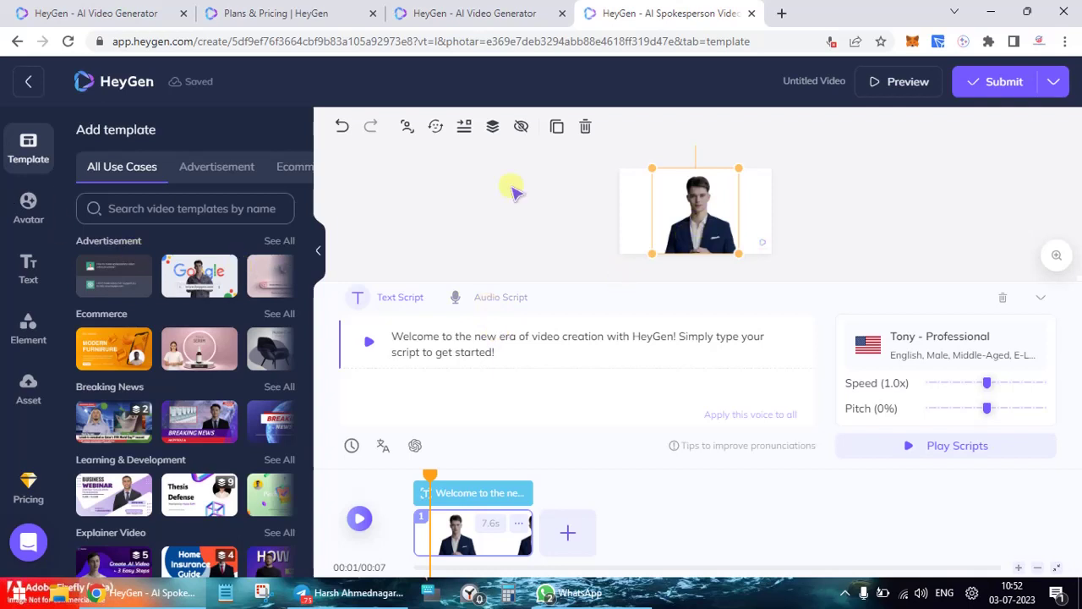
Select the default welcome line in the text script and play the script's narration.
left_click(451, 350)
key("ctrl+a")
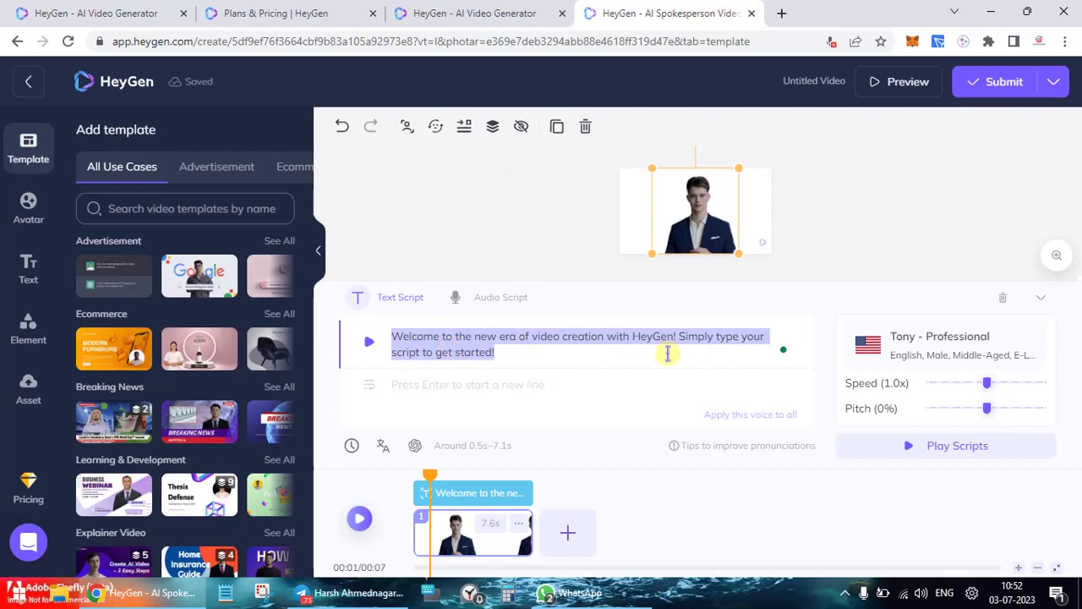
left_click(933, 446)
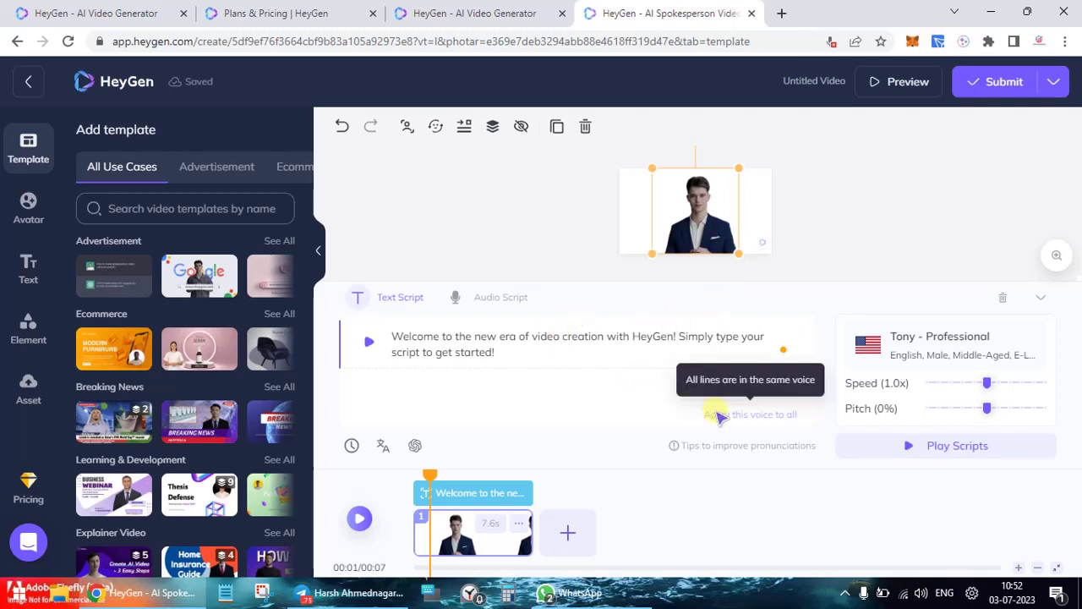
left_click(508, 342)
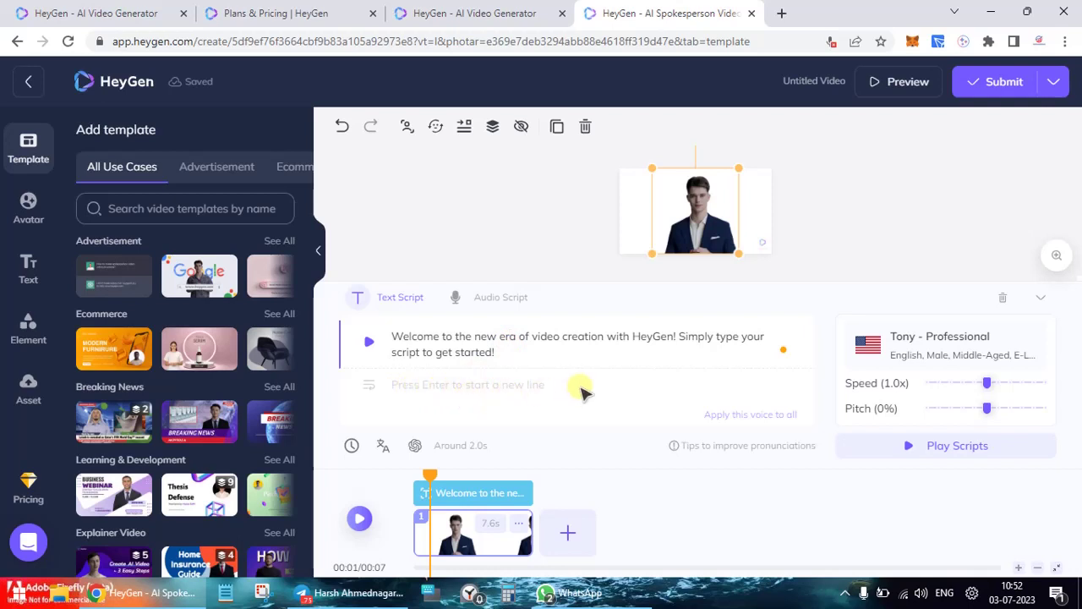
left_click(527, 355)
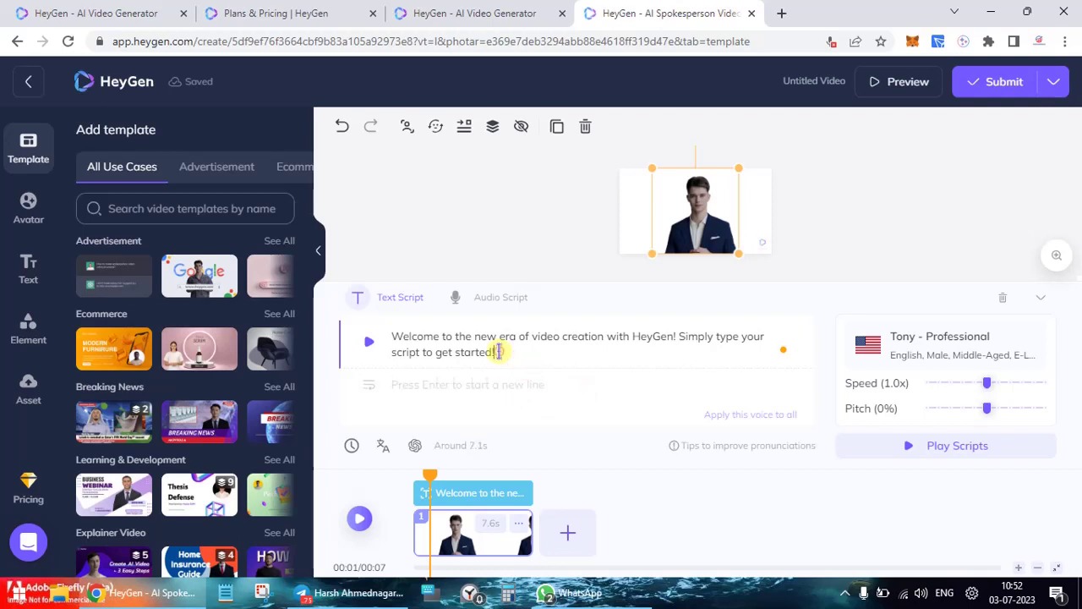
Add a second script line reading "Test Script" and play the scripts.
left_click(449, 385)
type("Test")
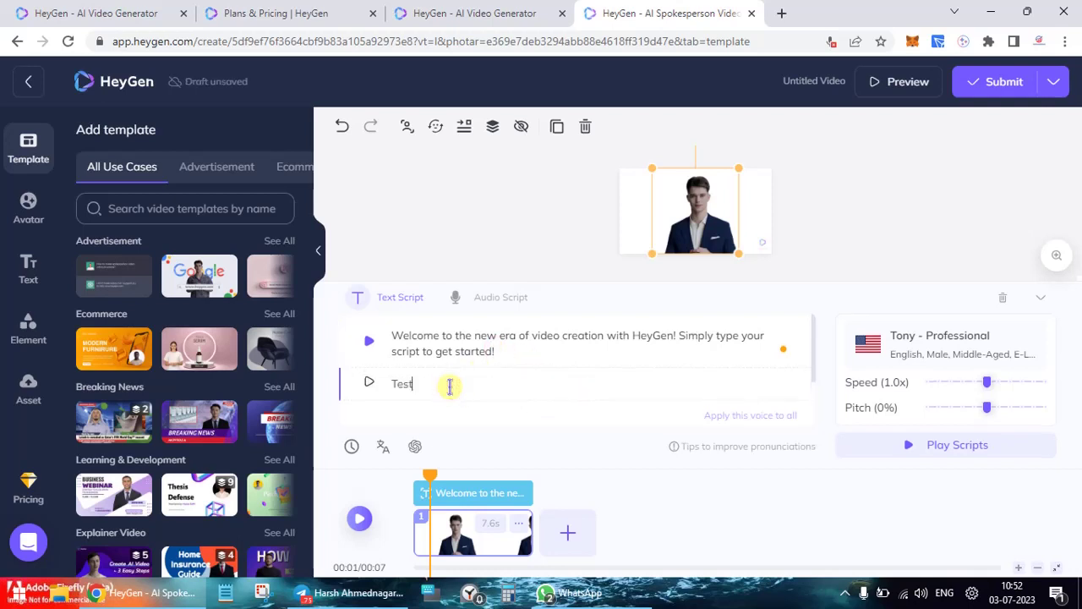
type(" Script")
left_click(951, 444)
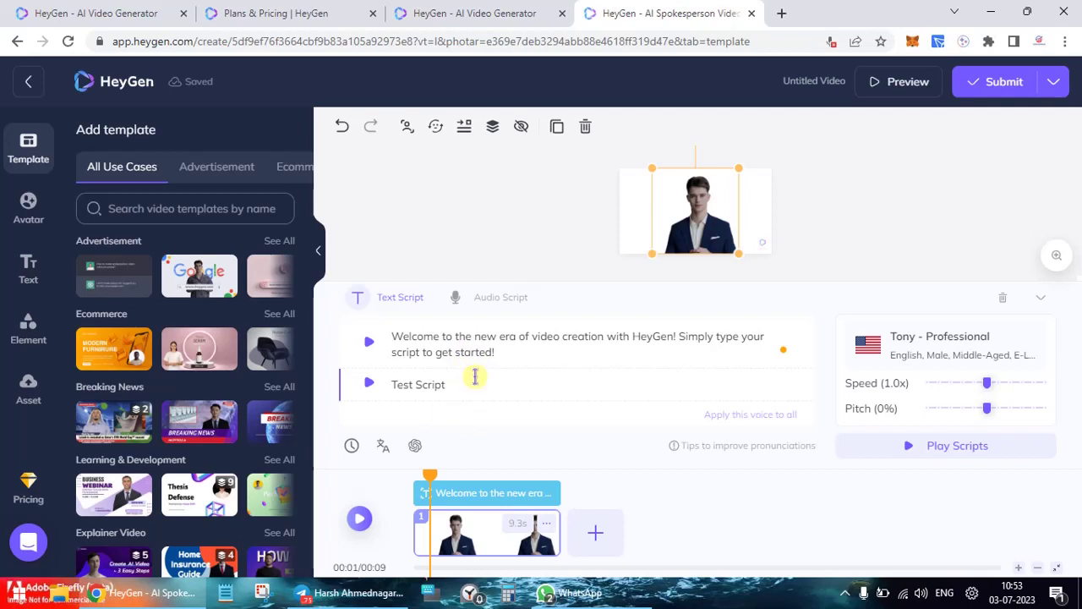
View the audio script's upload and recording options and return to the text script.
left_click(474, 303)
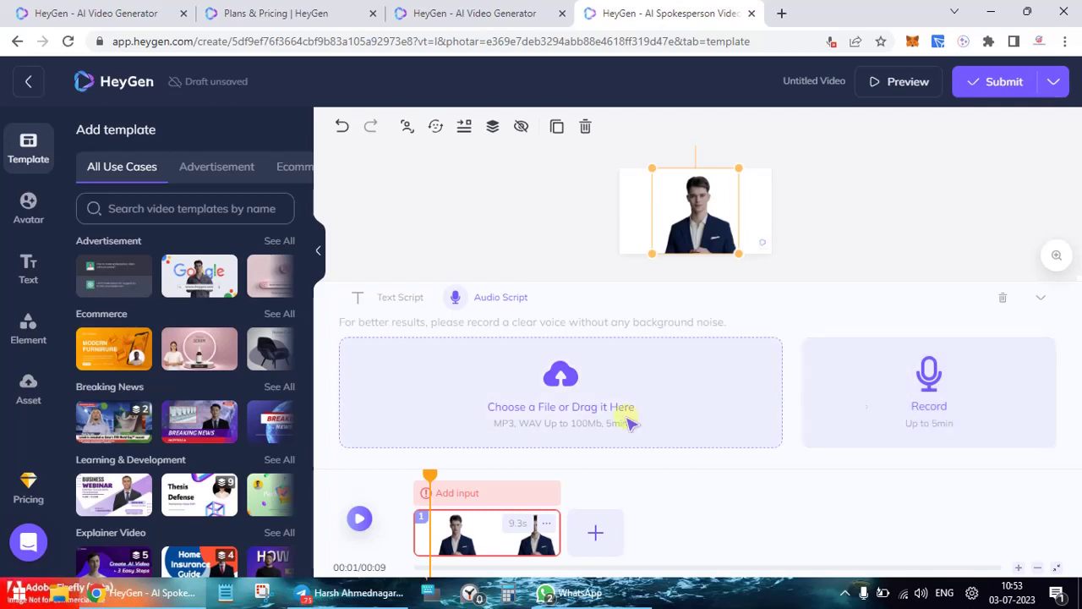
left_click(403, 301)
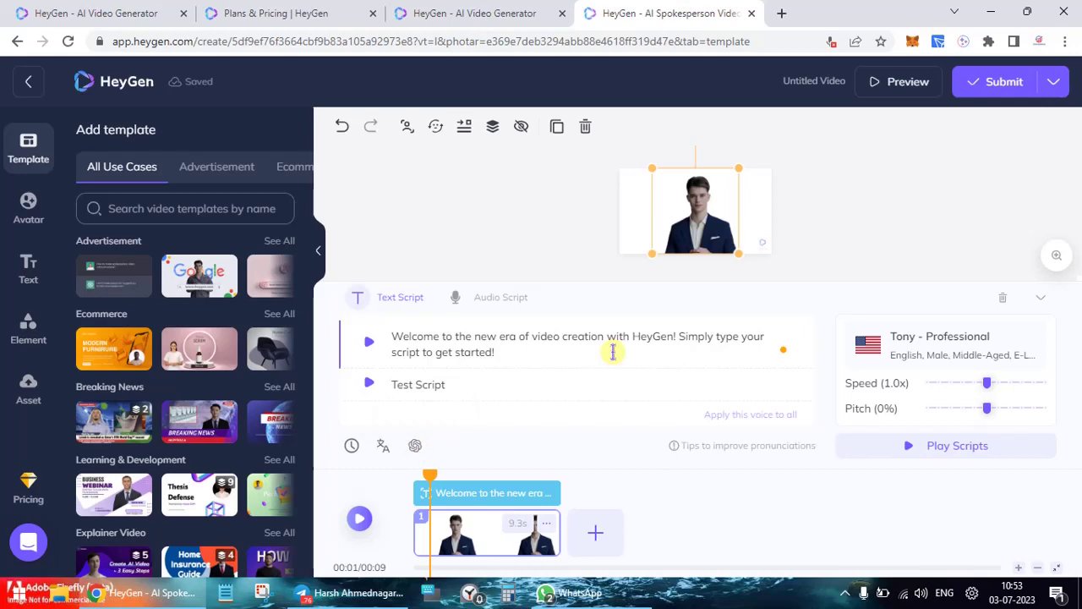
left_click(416, 445)
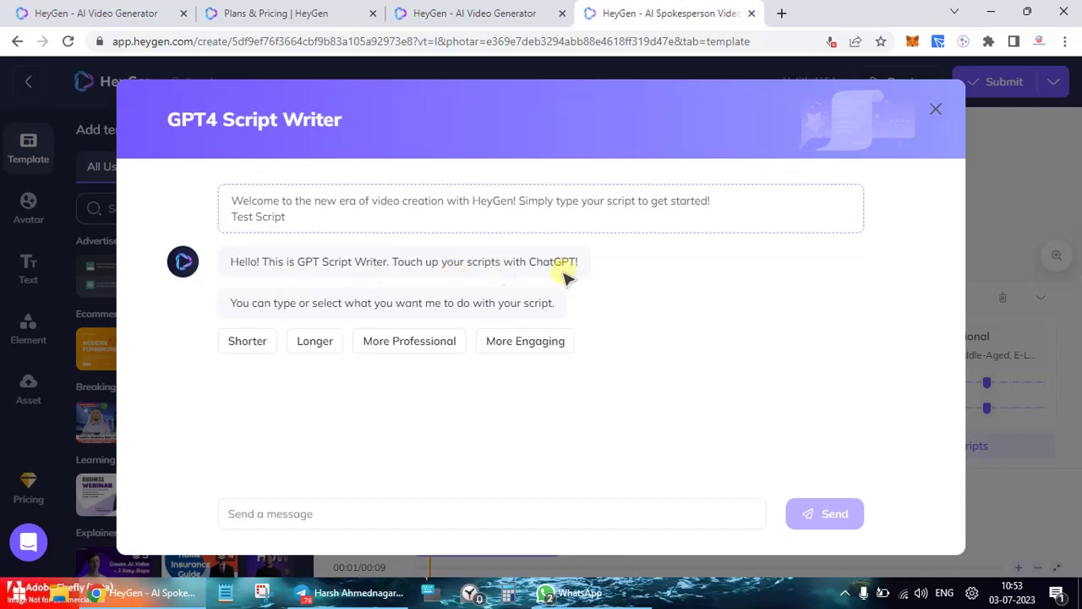
left_click(366, 505)
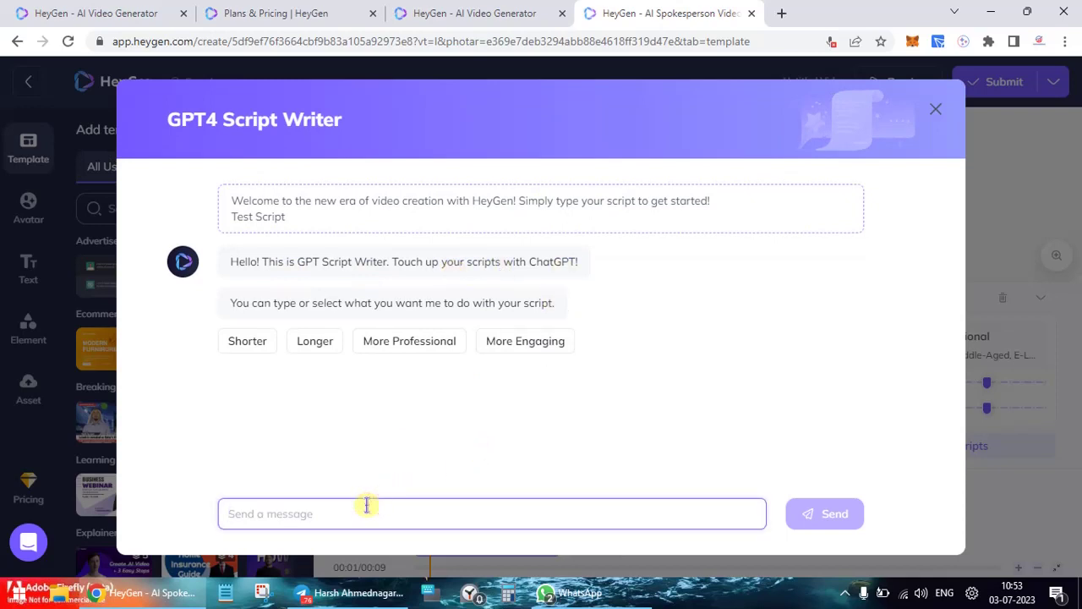
type("W")
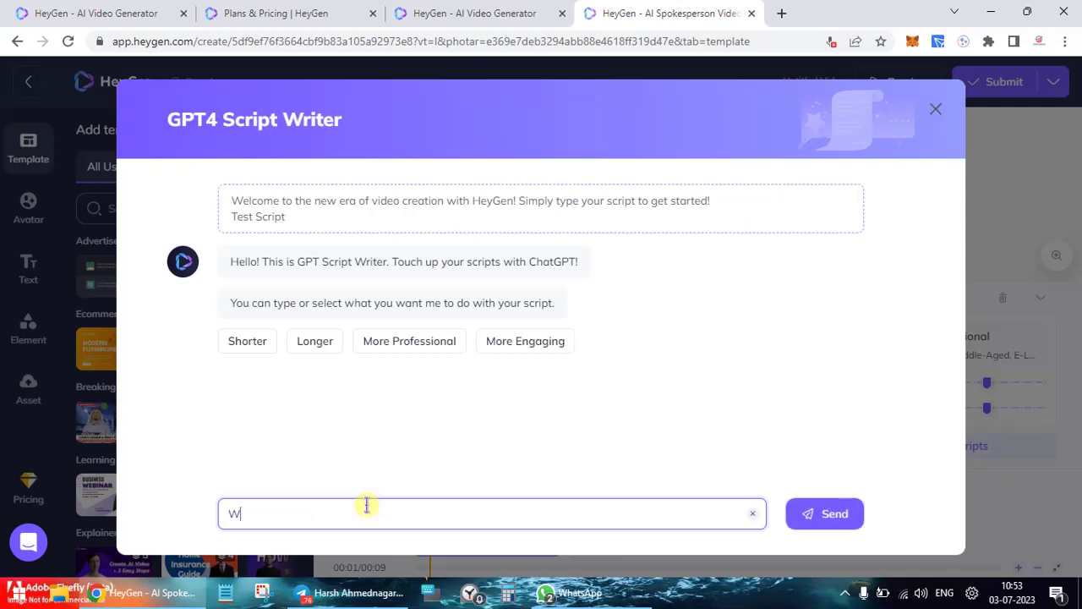
type("rite a short script for a prou")
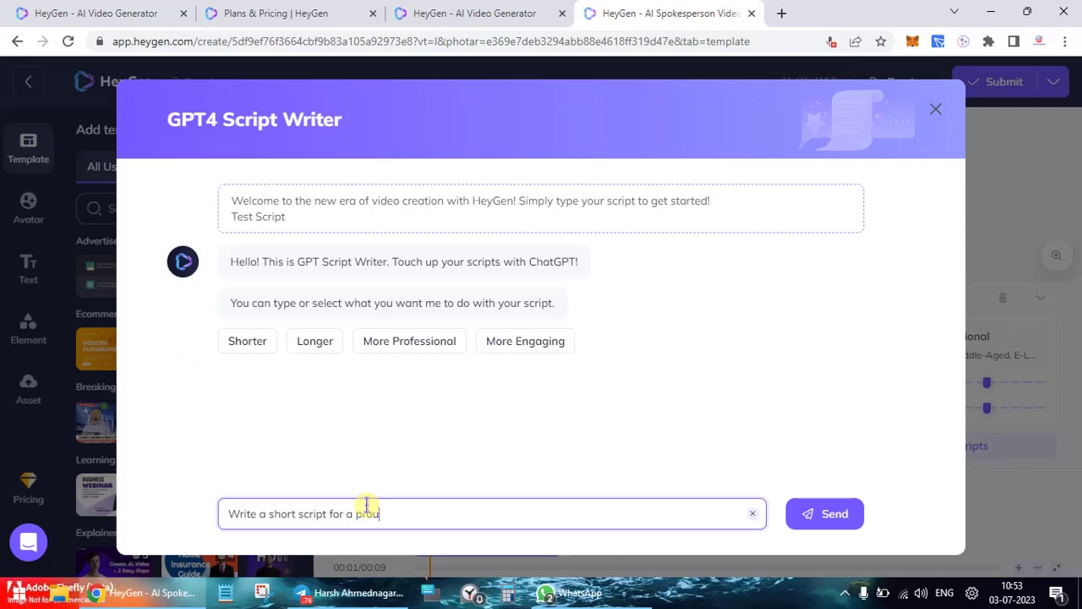
key("BackSpace")
key("BackSpace")
key("BackSpace")
key("BackSpace")
key("BackSpace")
key("BackSpace")
key("BackSpace")
key("BackSpace")
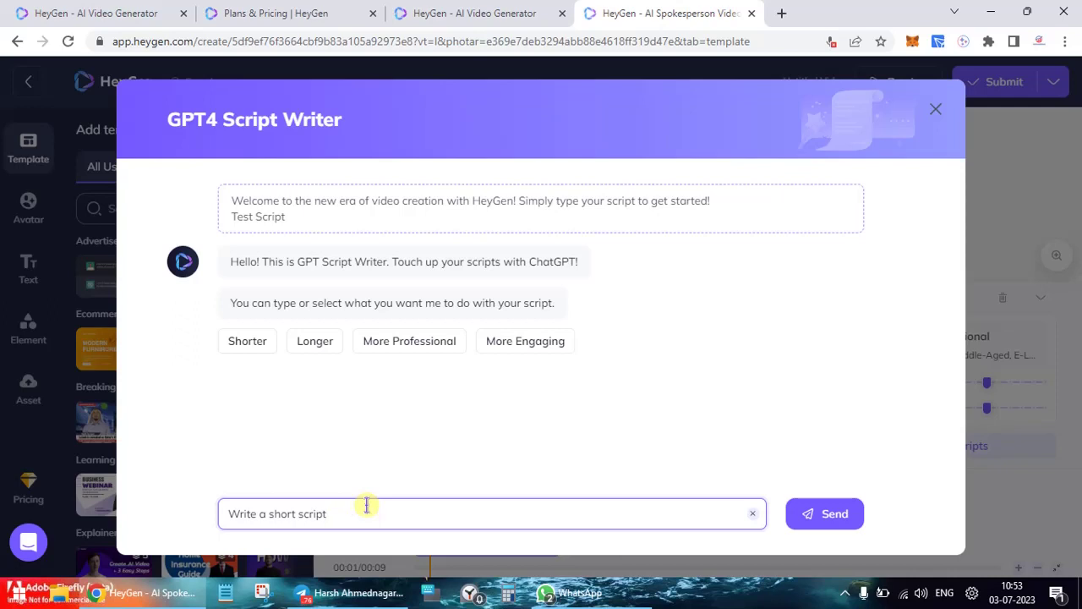
left_click(934, 110)
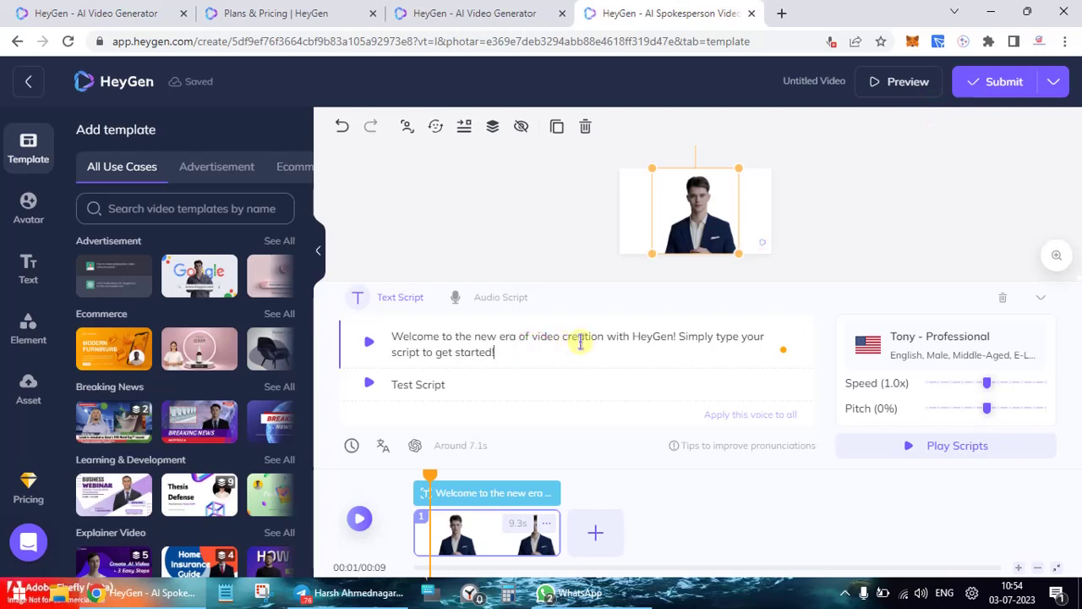
Filter the voice library to female voices and assign Sara - Cheerful to the welcome script line.
left_click(945, 335)
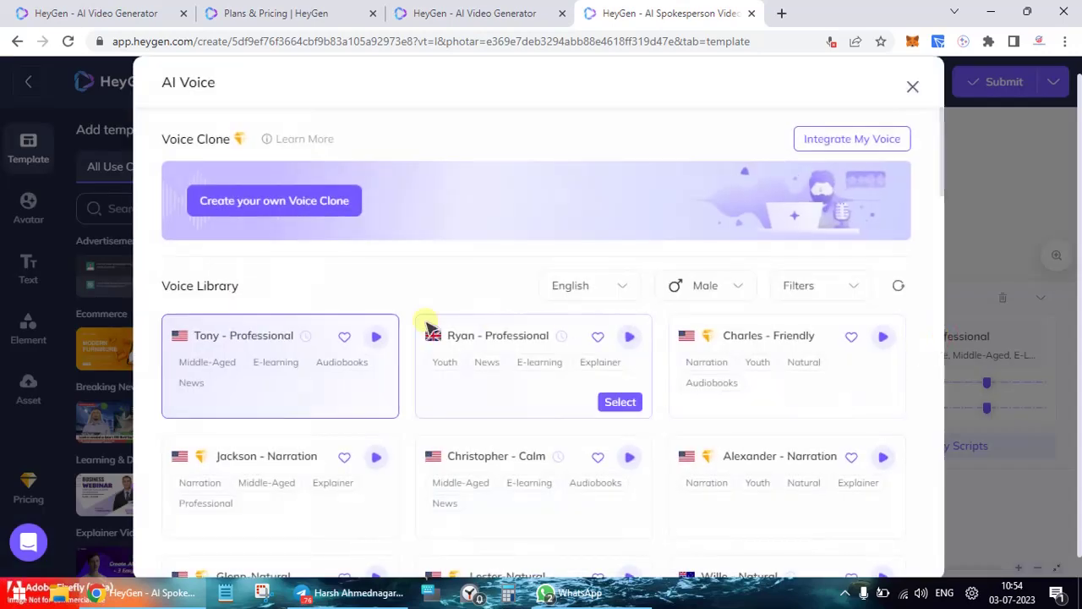
scroll(423, 327, "down", 2)
scroll(427, 326, "down", 1)
scroll(427, 326, "down", 3)
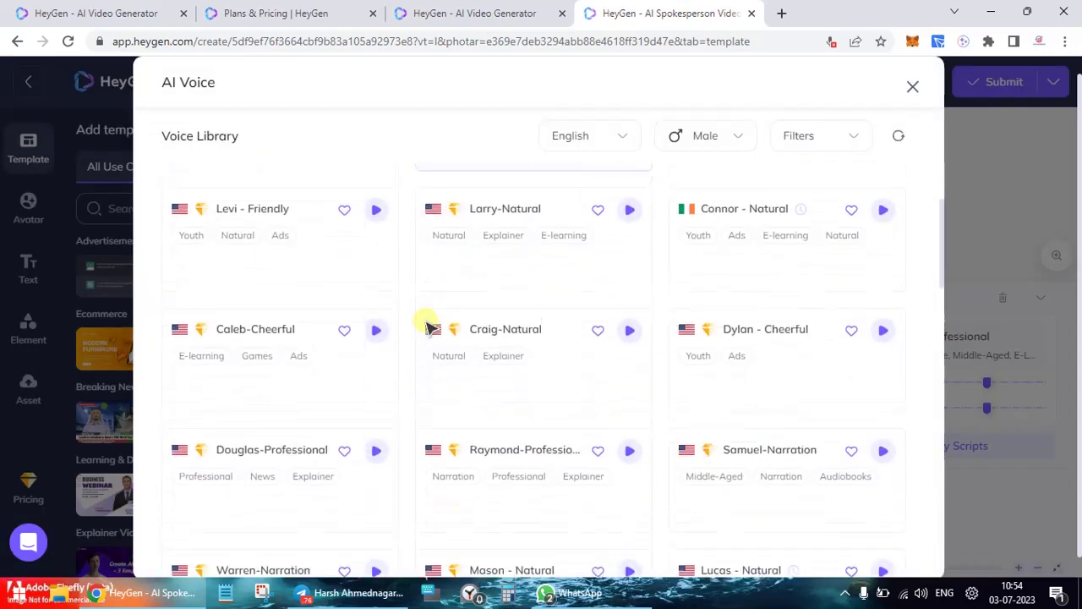
scroll(427, 325, "up", 6)
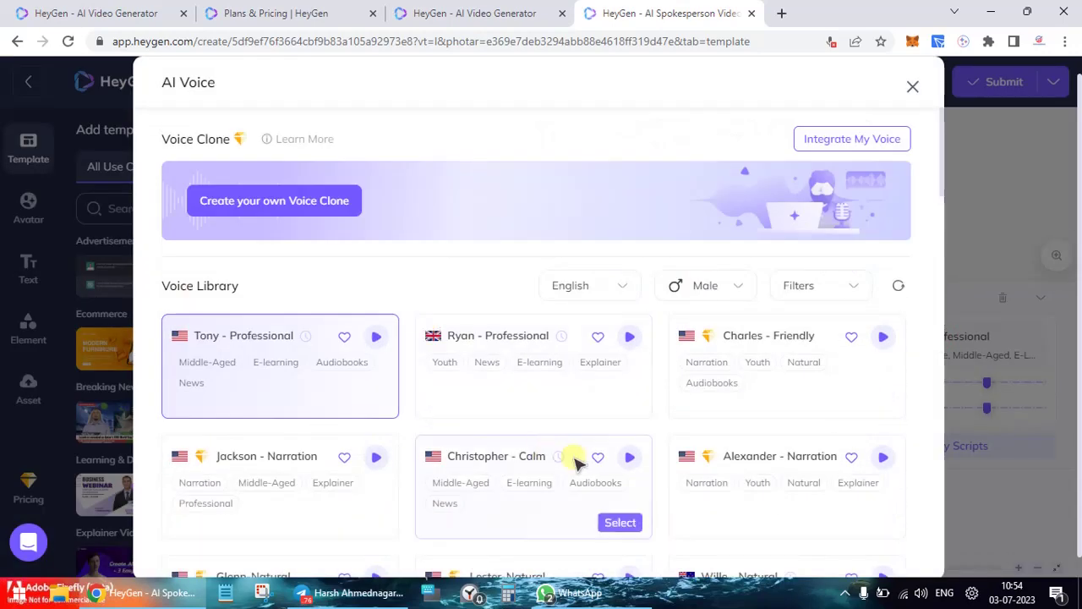
left_click(725, 283)
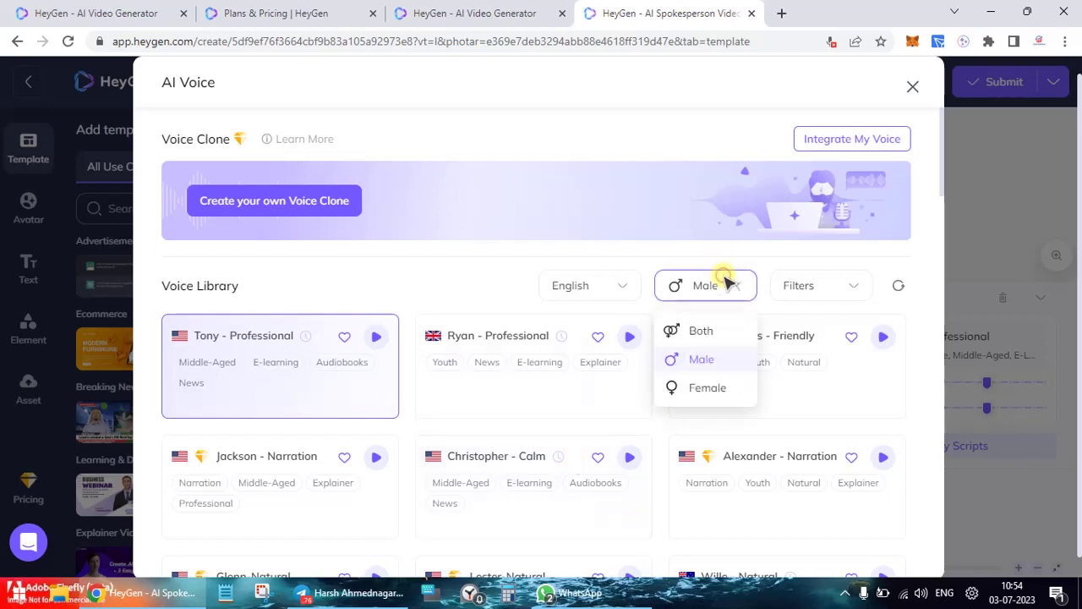
left_click(707, 388)
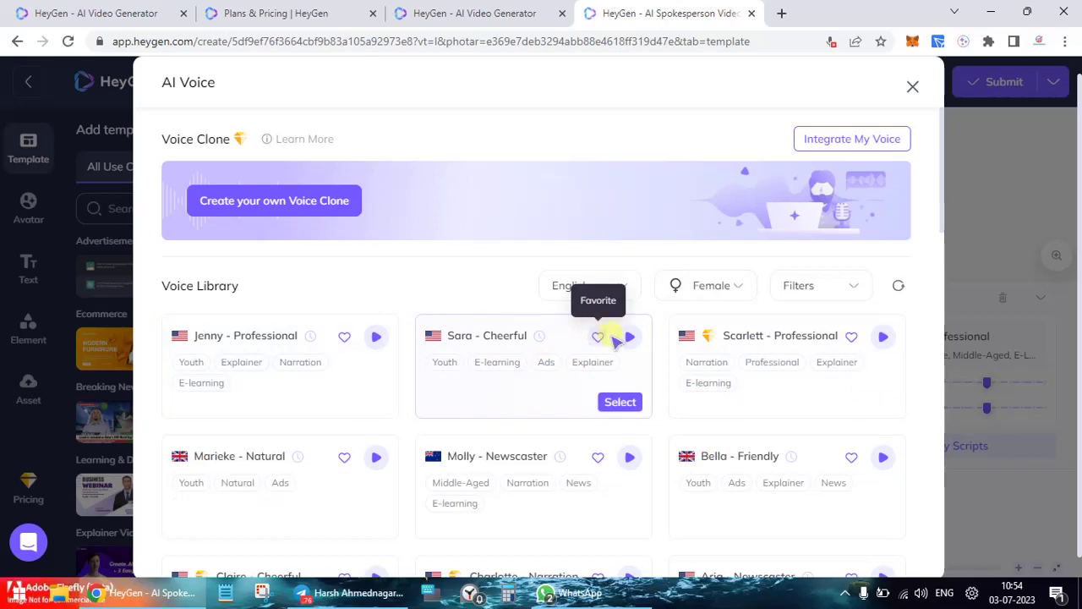
left_click(622, 401)
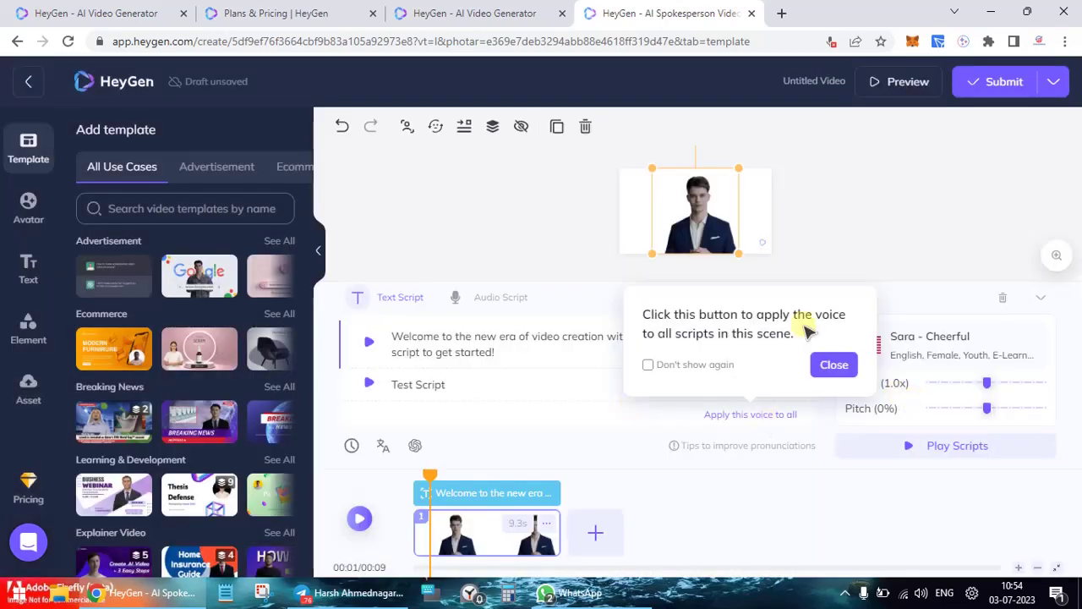
left_click(835, 365)
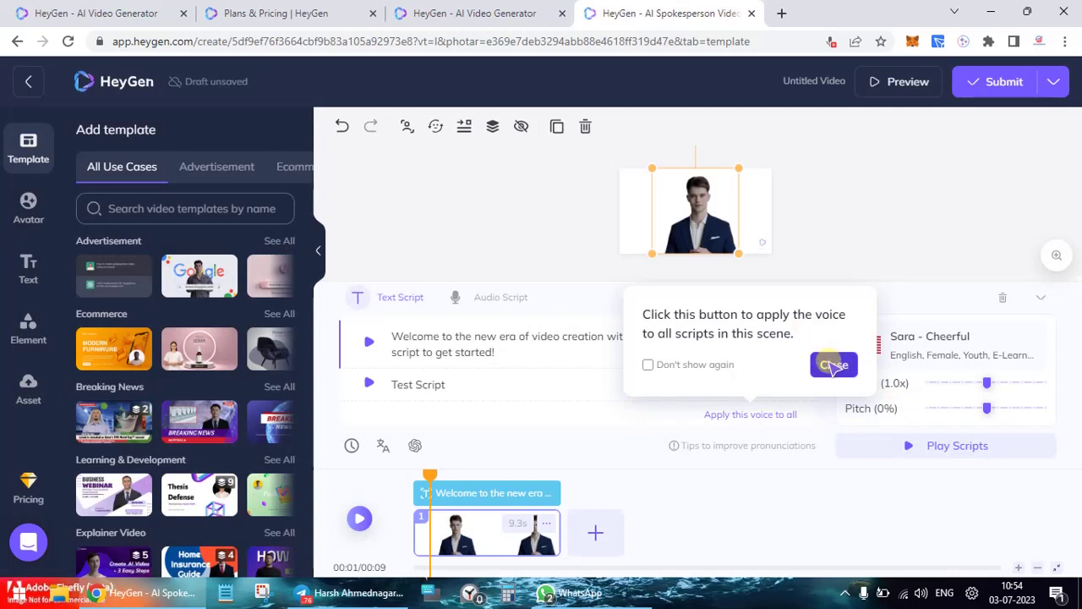
Play the scripts with the Sara voice, set its speed to 1.3x and play them again.
left_click(915, 443)
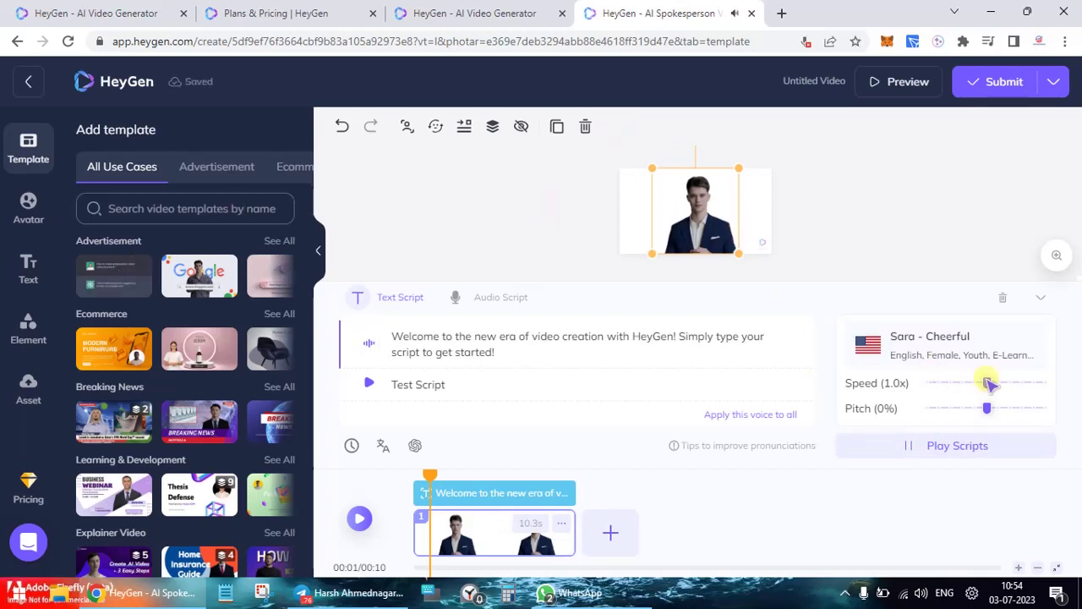
left_click(1022, 383)
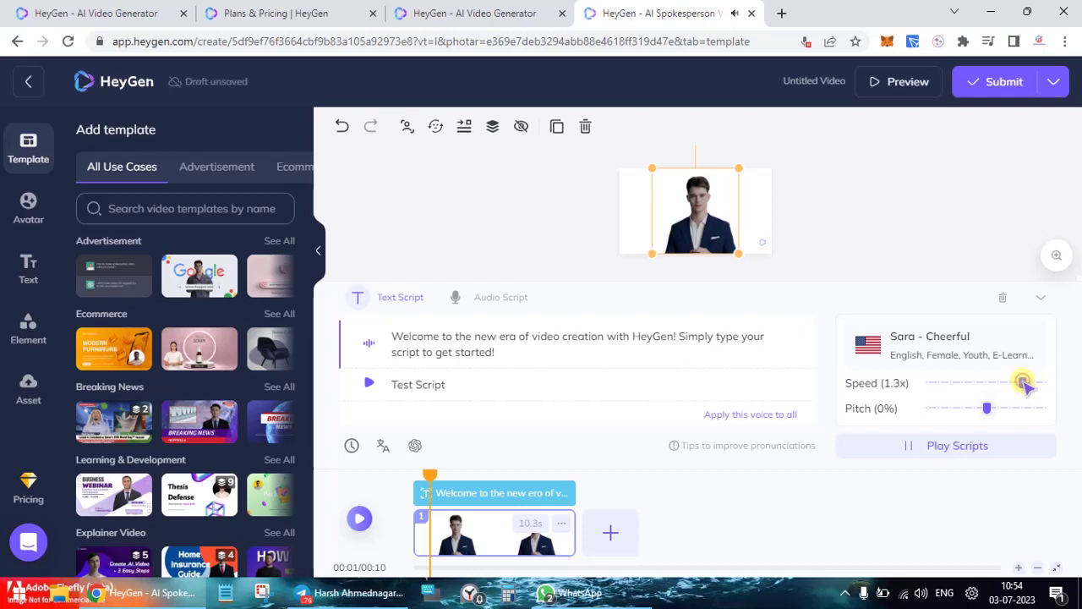
left_click(947, 447)
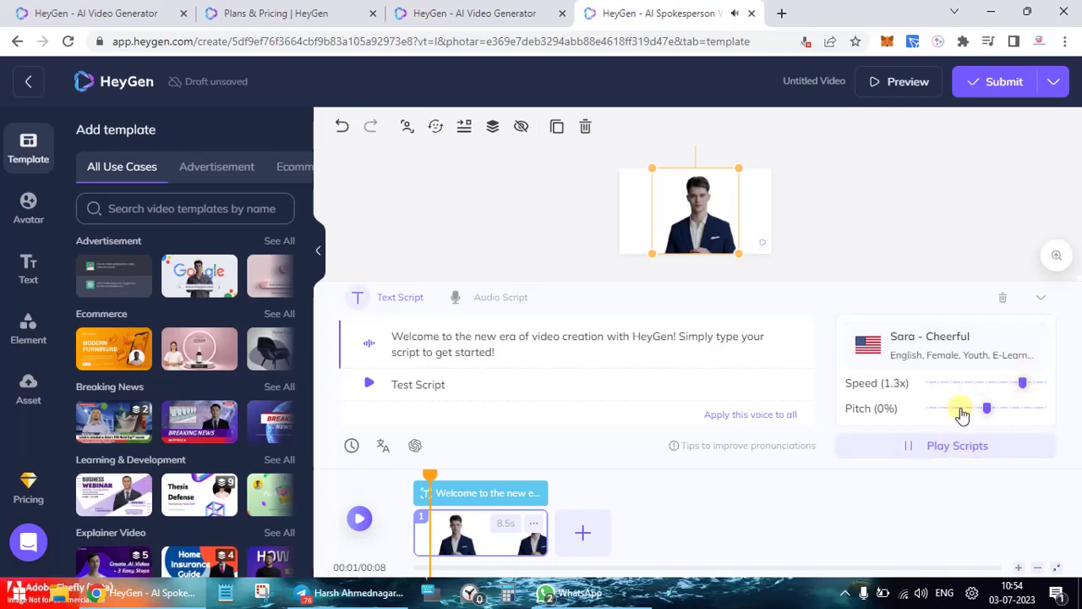
View the Integrate My Voice form for connecting an external voice provider, and close it.
left_click(956, 360)
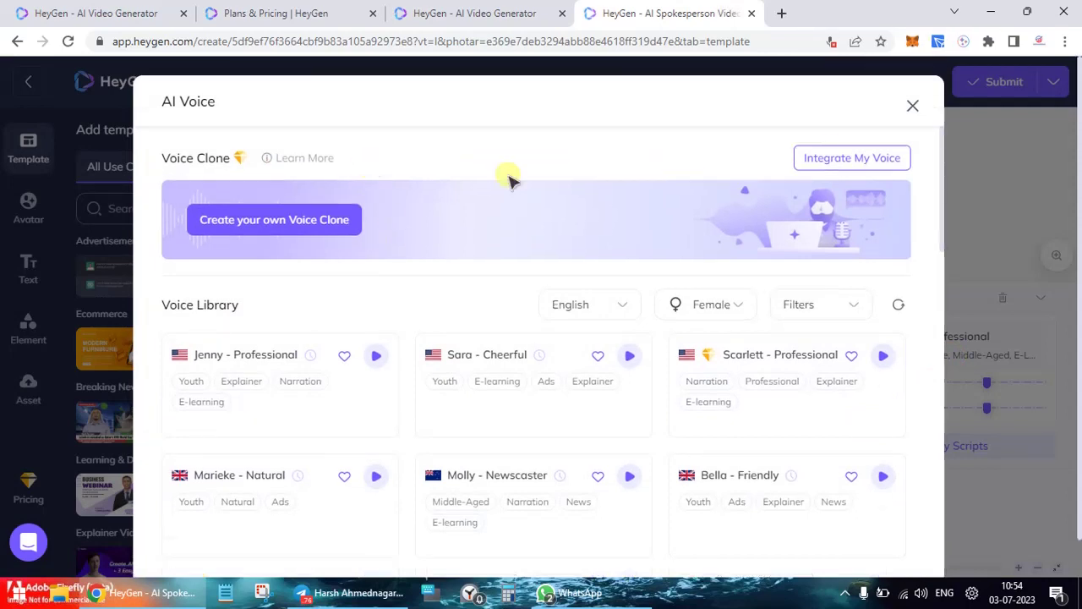
left_click(833, 157)
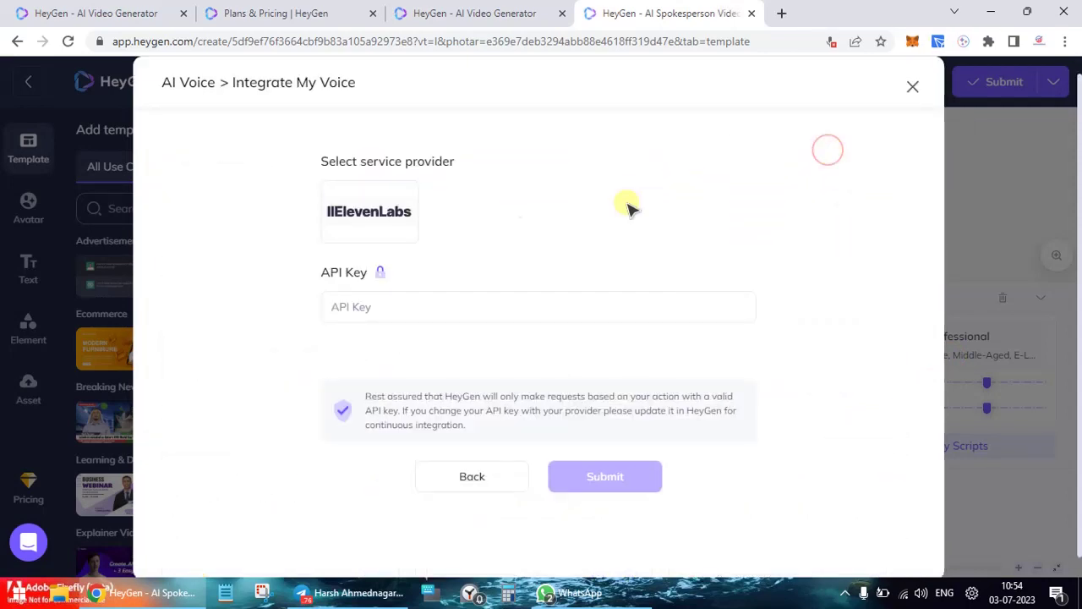
left_click(912, 86)
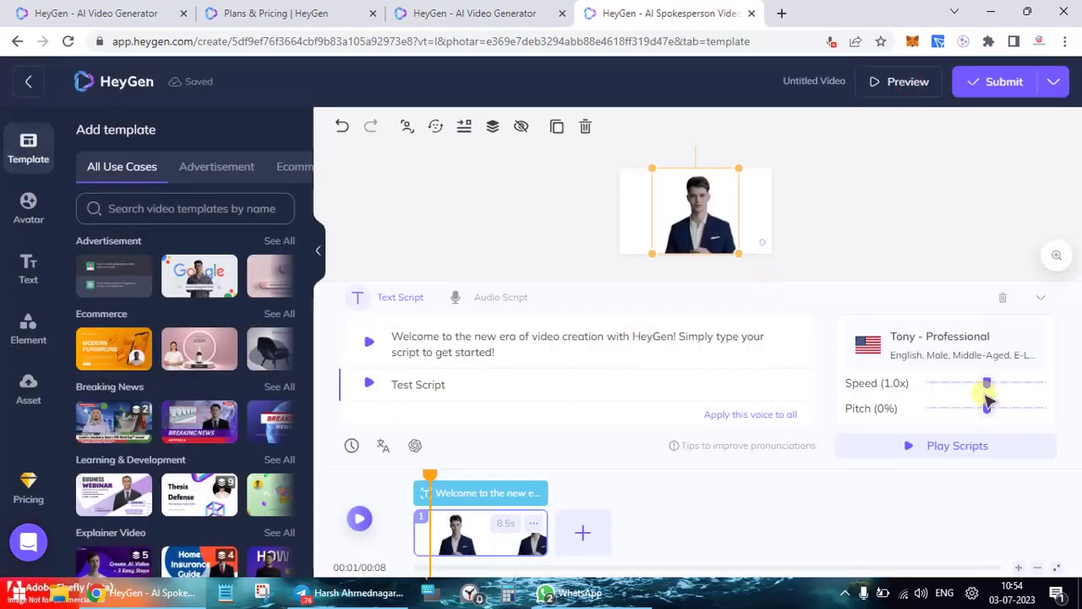
Browse the English female voices in the voice library, including the premium ones, and close the library.
left_click(920, 333)
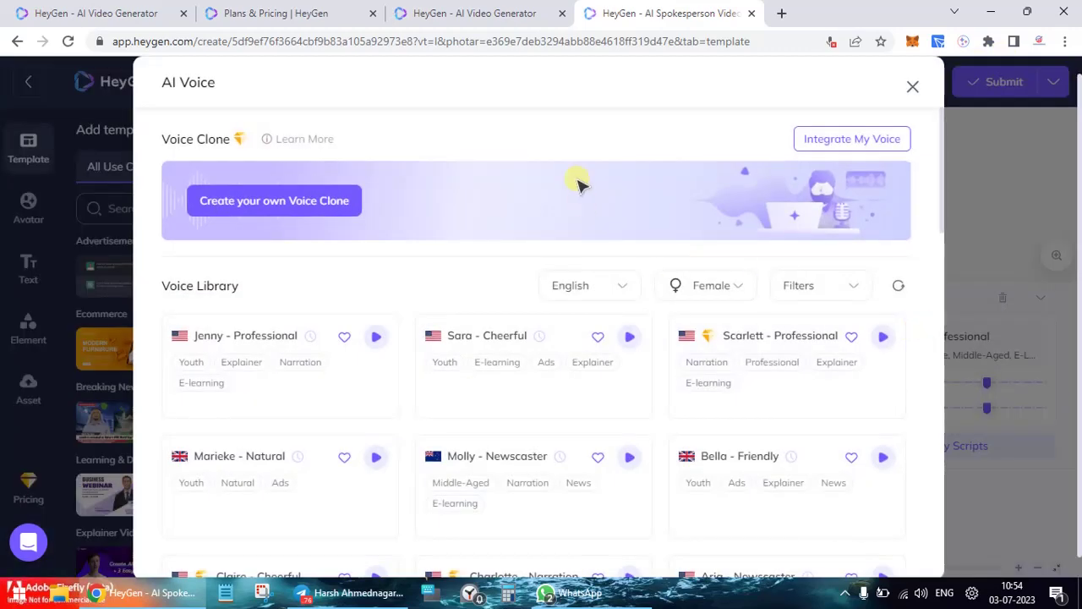
scroll(618, 296, "down", 5)
scroll(618, 295, "up", 5)
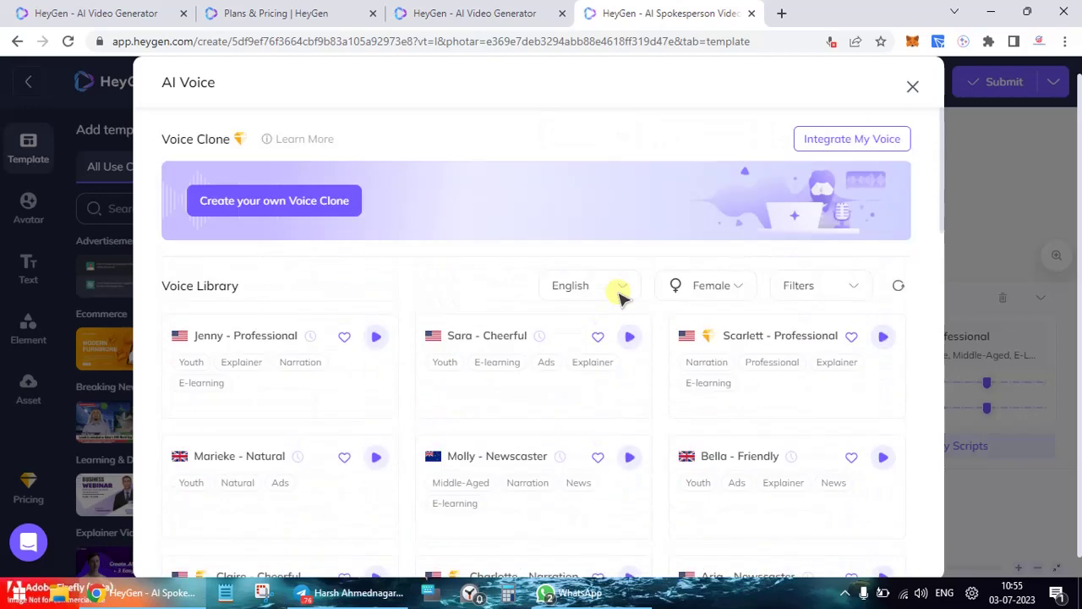
scroll(824, 318, "down", 5)
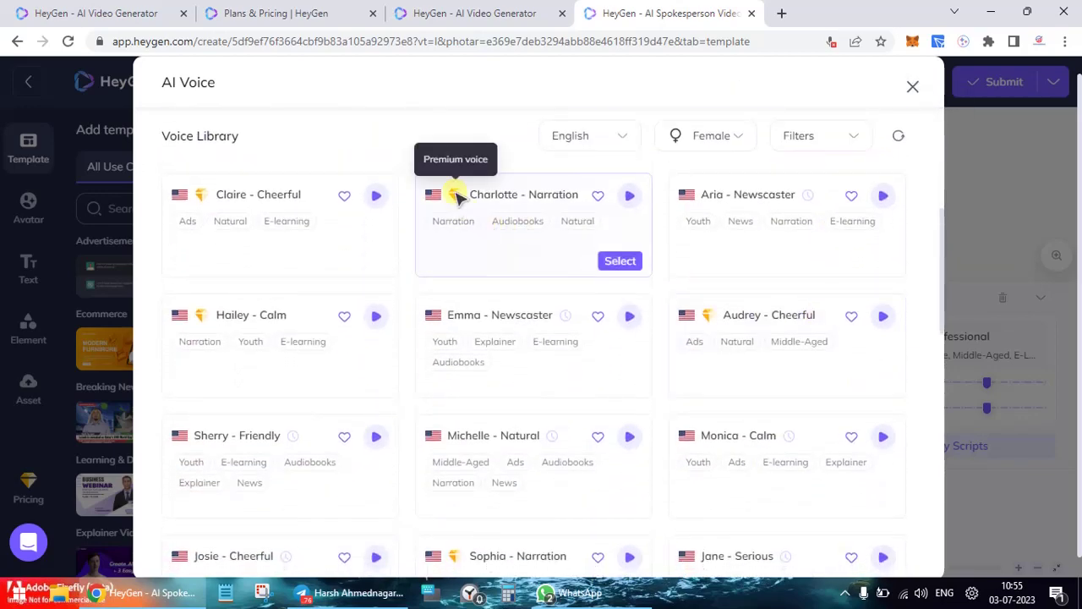
left_click(913, 85)
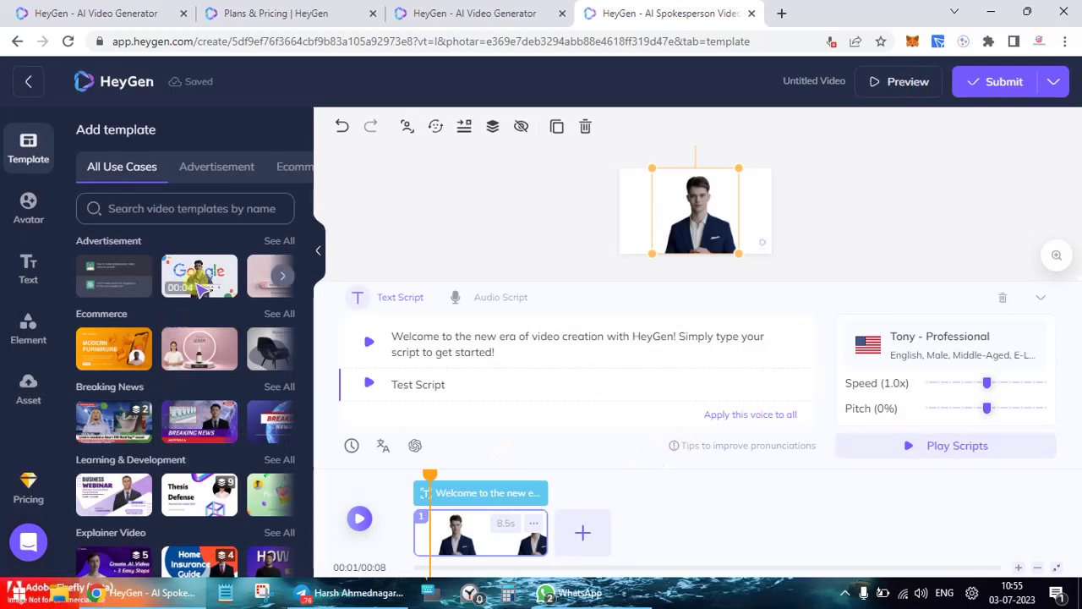
Add the orange modern furniture template from Ecommerce as a second scene and play its script.
left_click(103, 346)
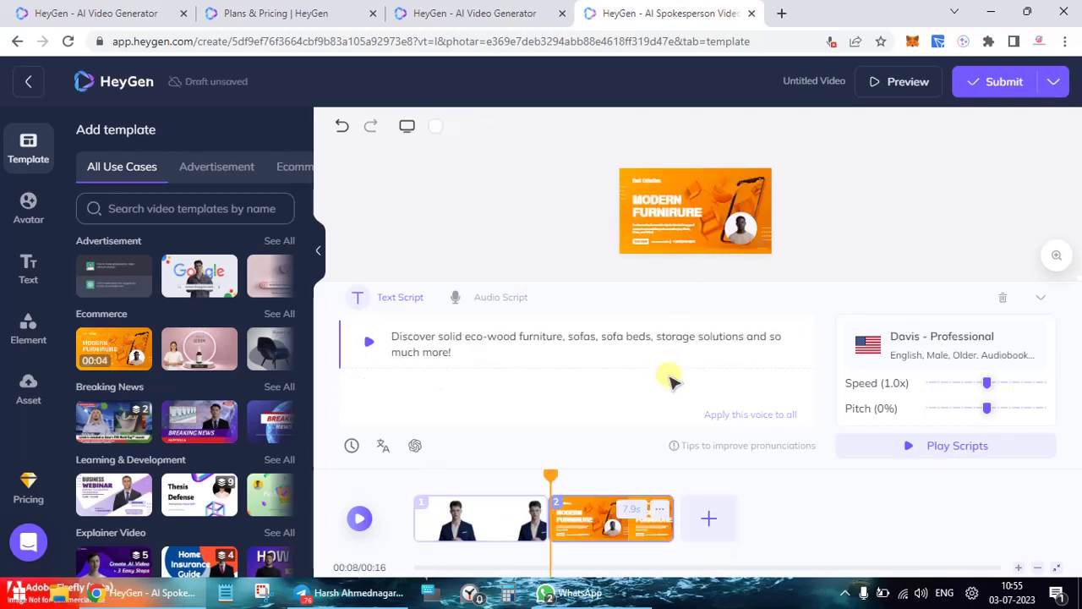
left_click(973, 446)
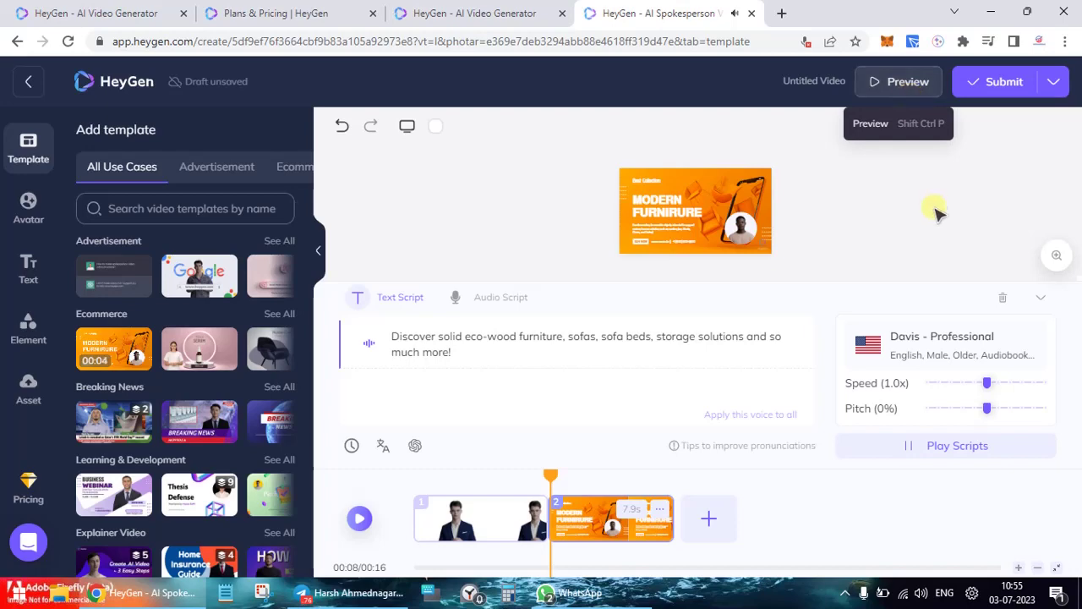
Preview the two-scene video from the beginning and return to editing.
left_click(907, 85)
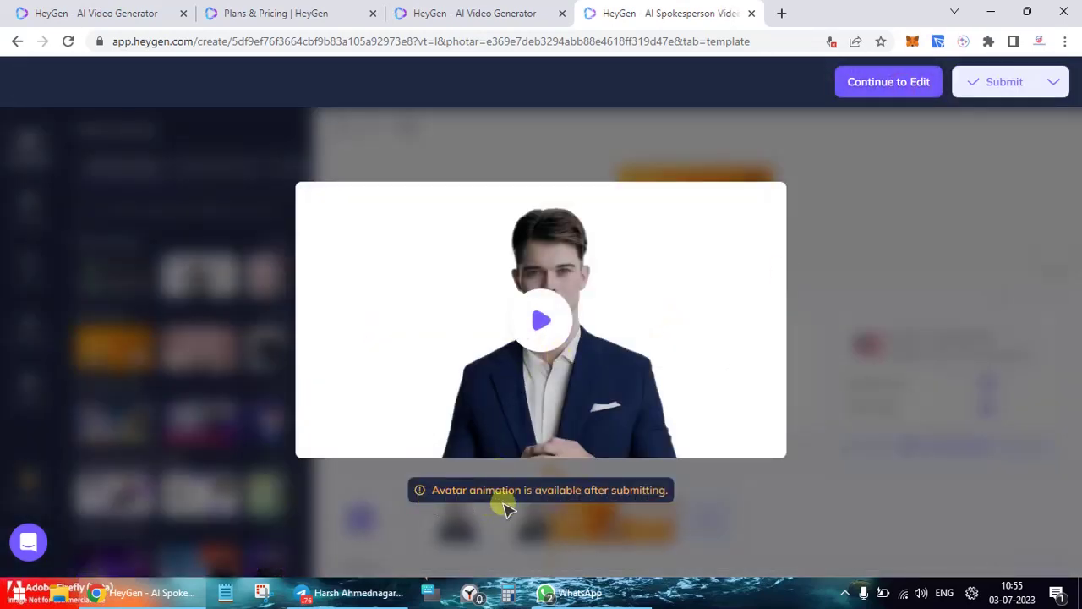
left_click(561, 317)
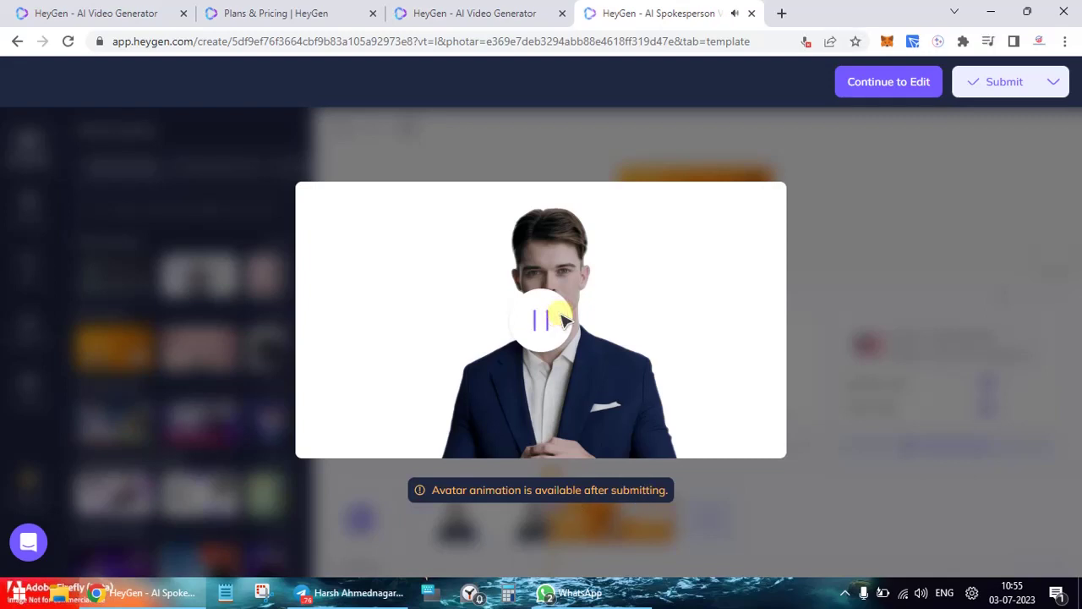
left_click(866, 247)
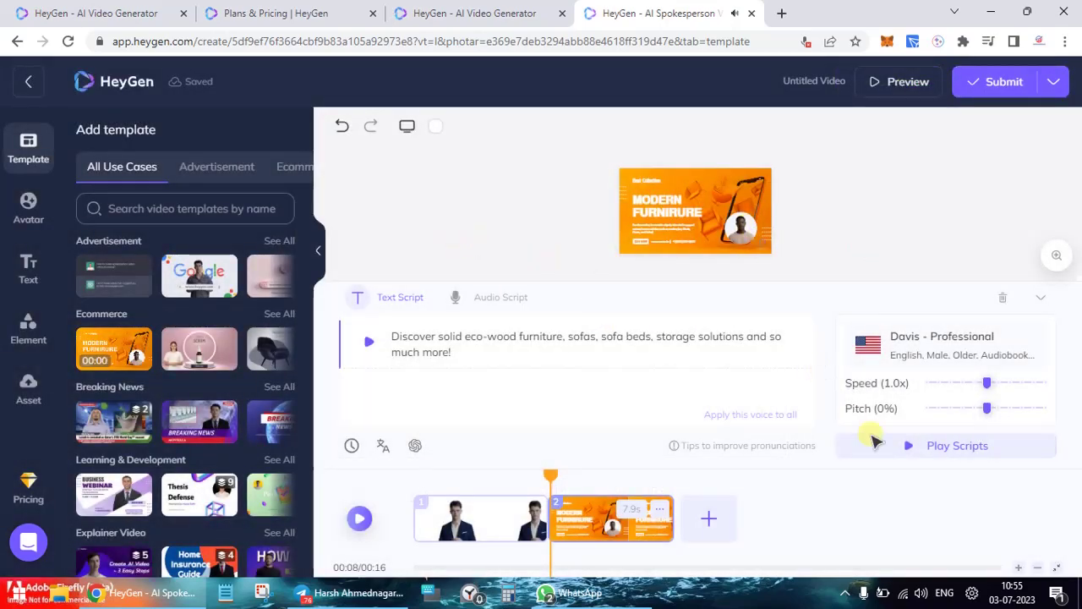
Delete the first scene with the avatar in the navy suit from the timeline.
left_click(469, 529)
left_click(536, 514)
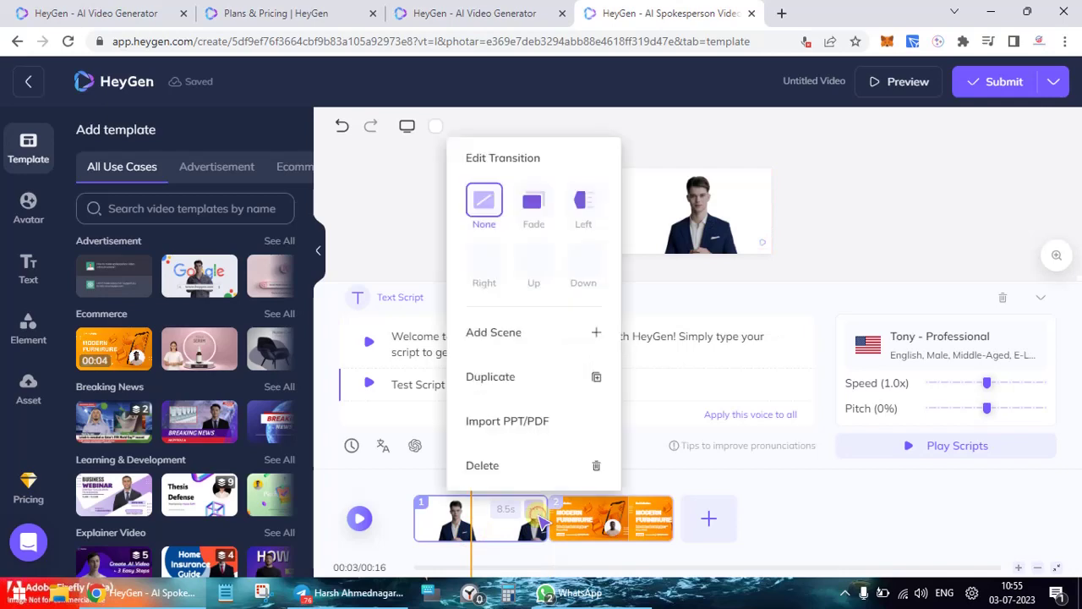
left_click(531, 474)
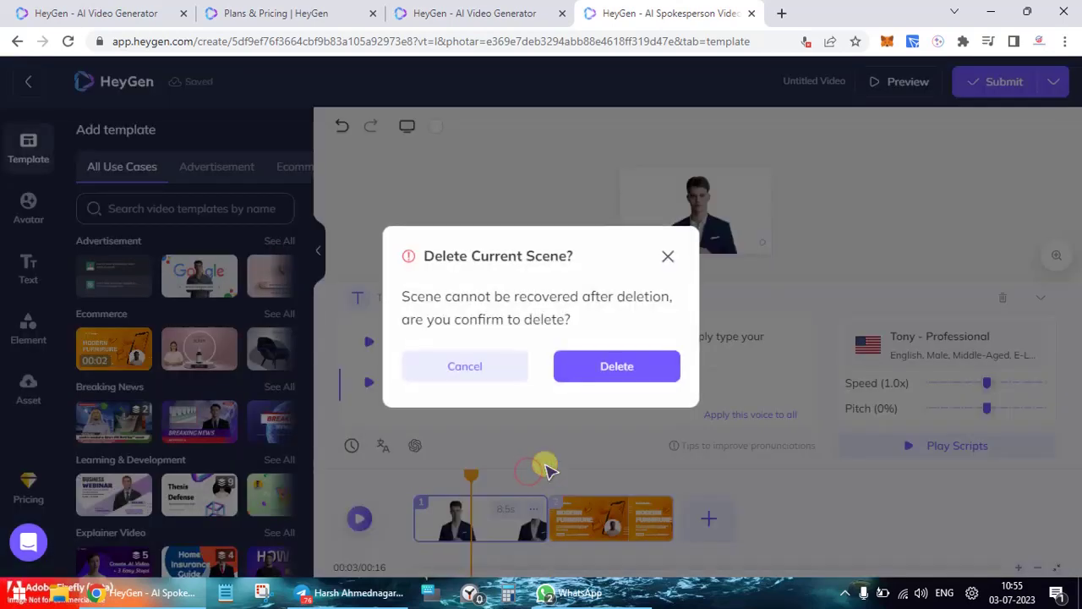
left_click(634, 366)
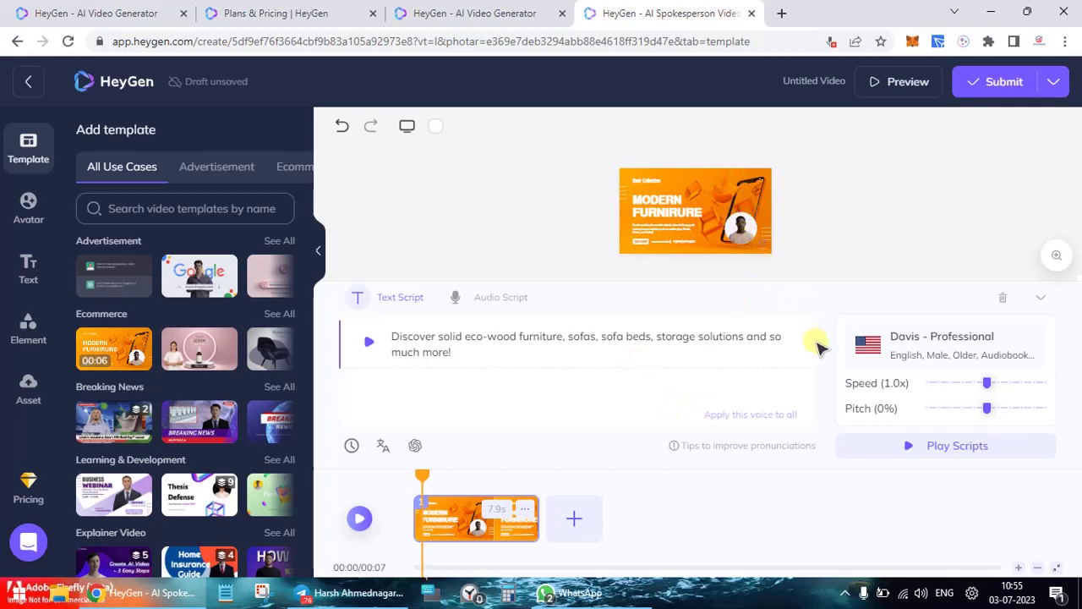
Listen to the Tony - Professional sample and assign that voice to the furniture scene's script.
left_click(943, 342)
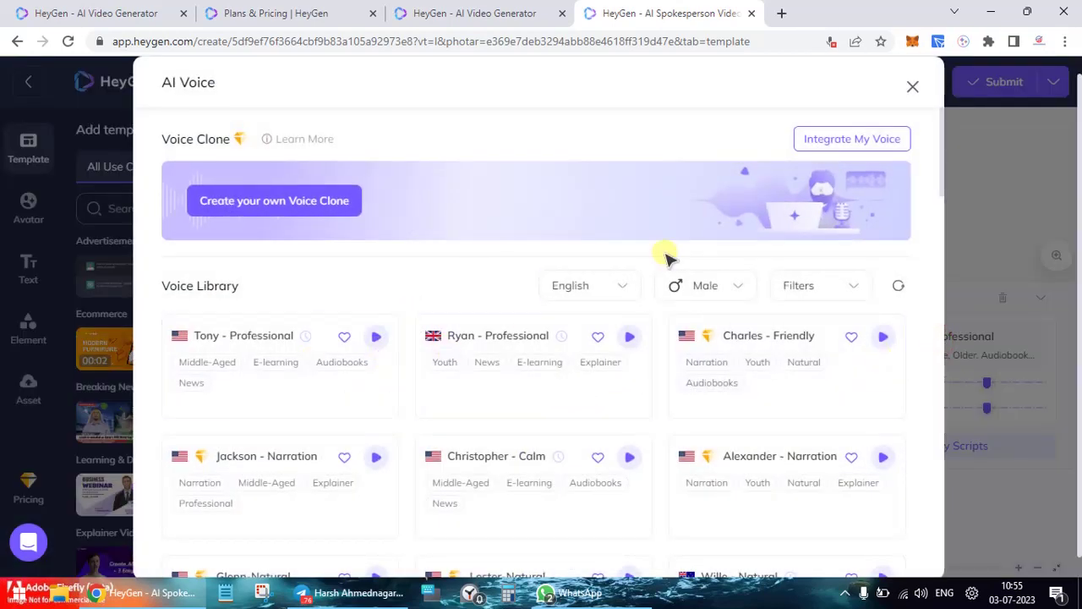
left_click(376, 338)
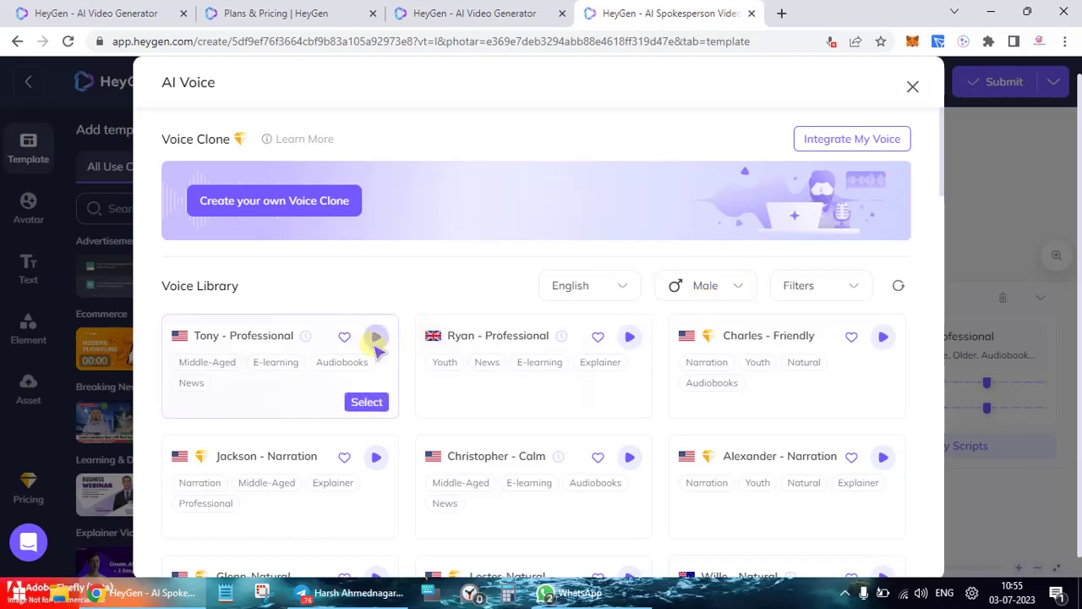
left_click(369, 399)
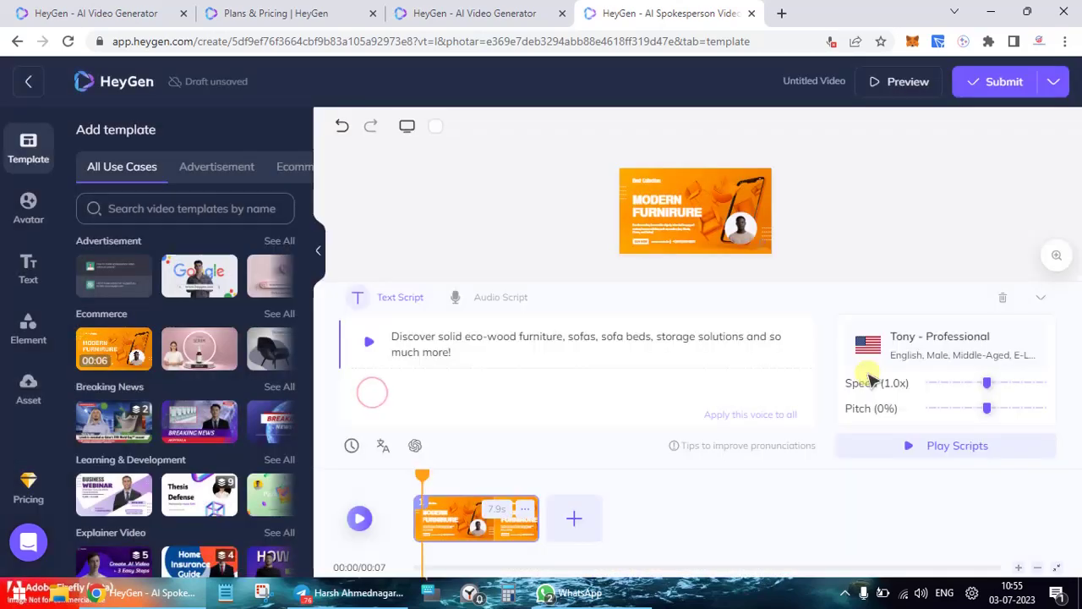
Play the furniture video's preview and return to editing.
left_click(905, 81)
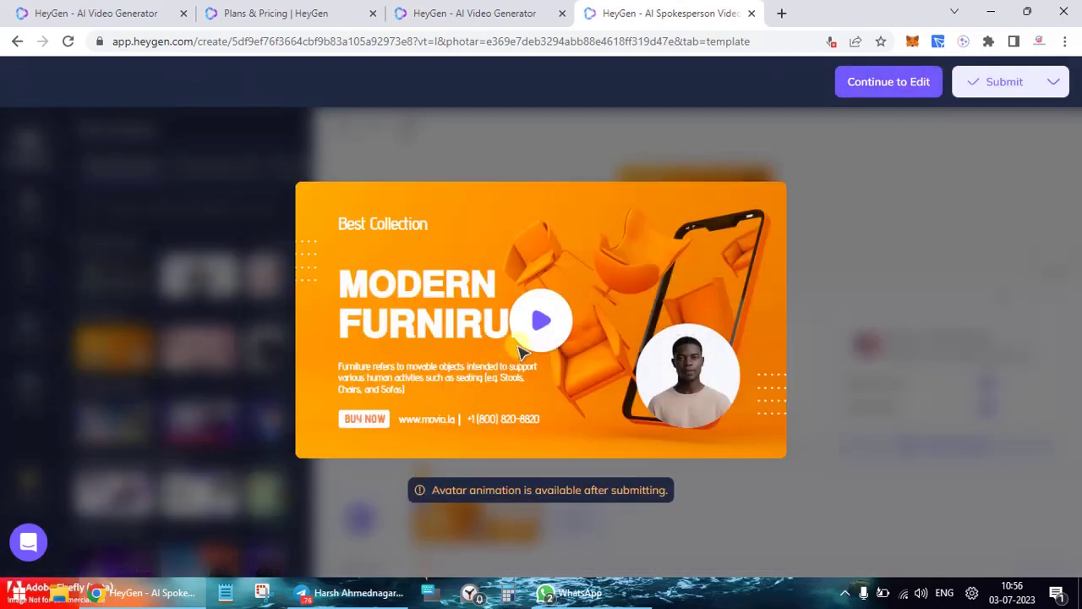
left_click(530, 335)
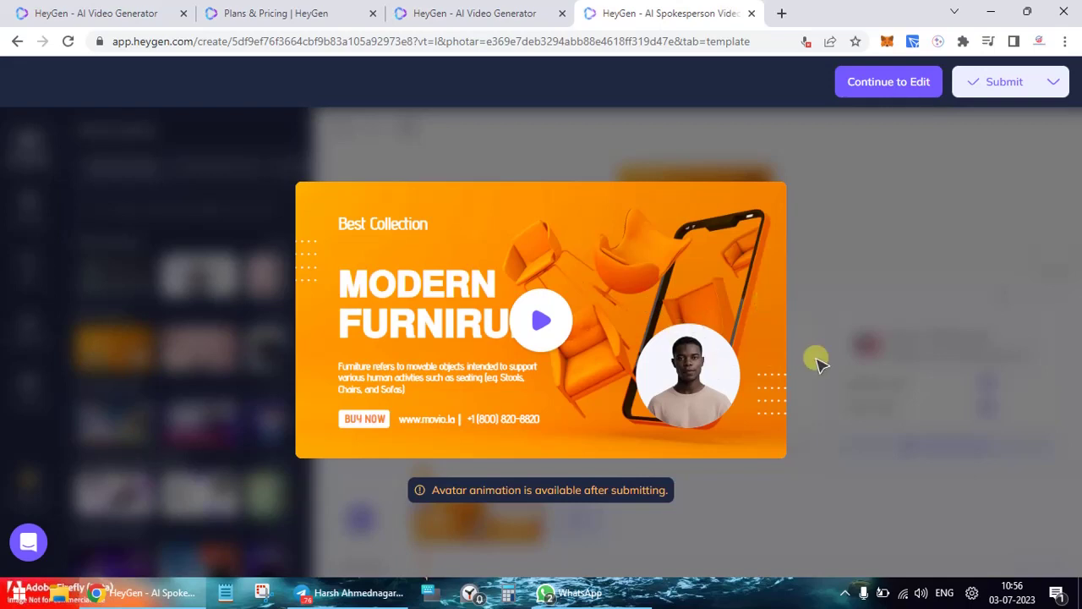
left_click(861, 266)
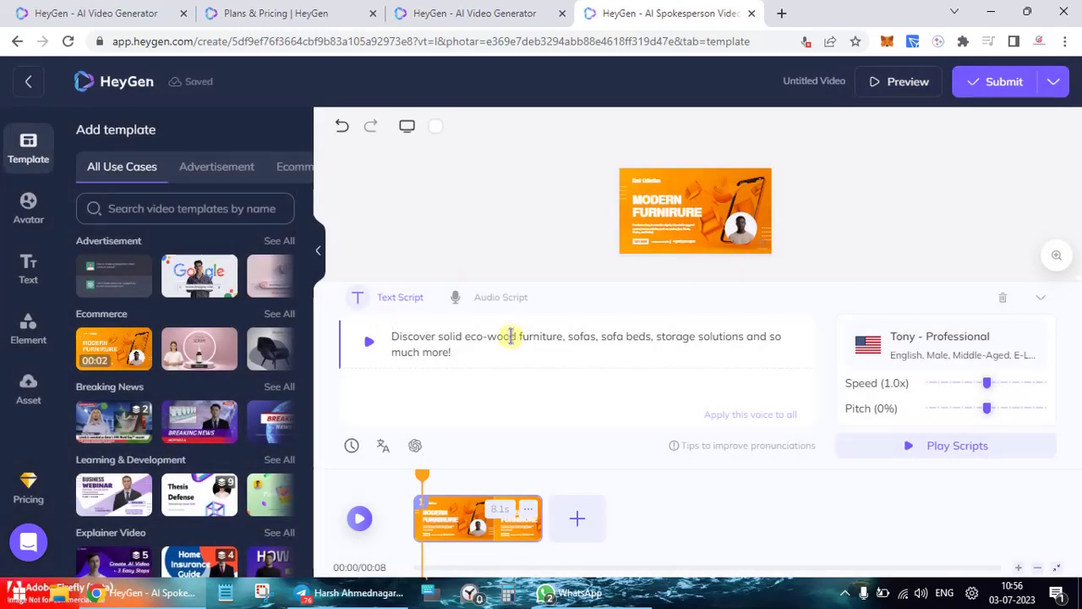
Set the furniture scene's transition to Fade and check the selection in the scene options.
left_click(527, 512)
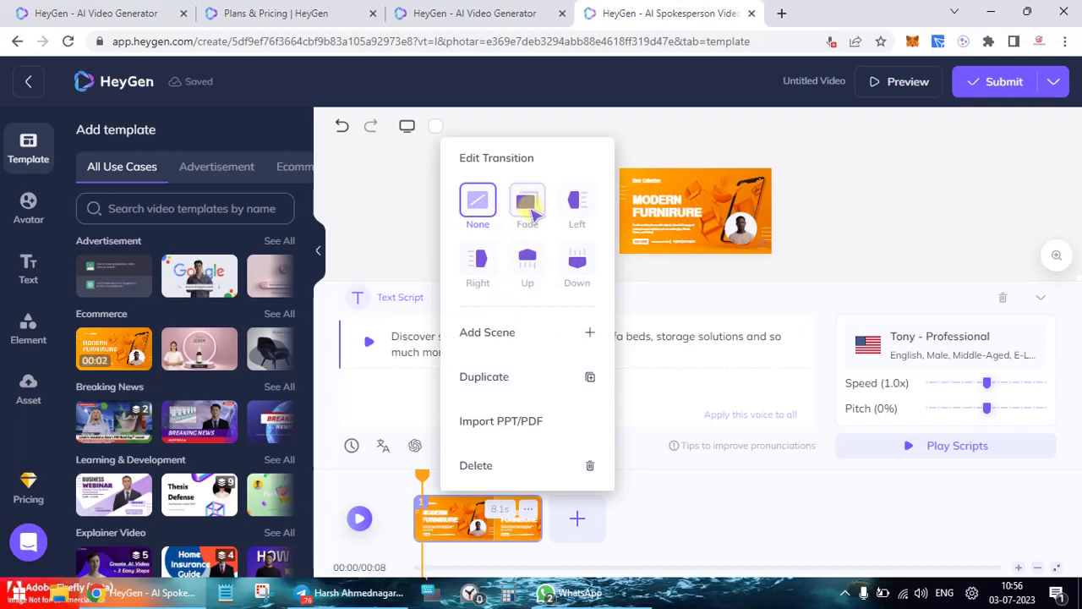
left_click(527, 209)
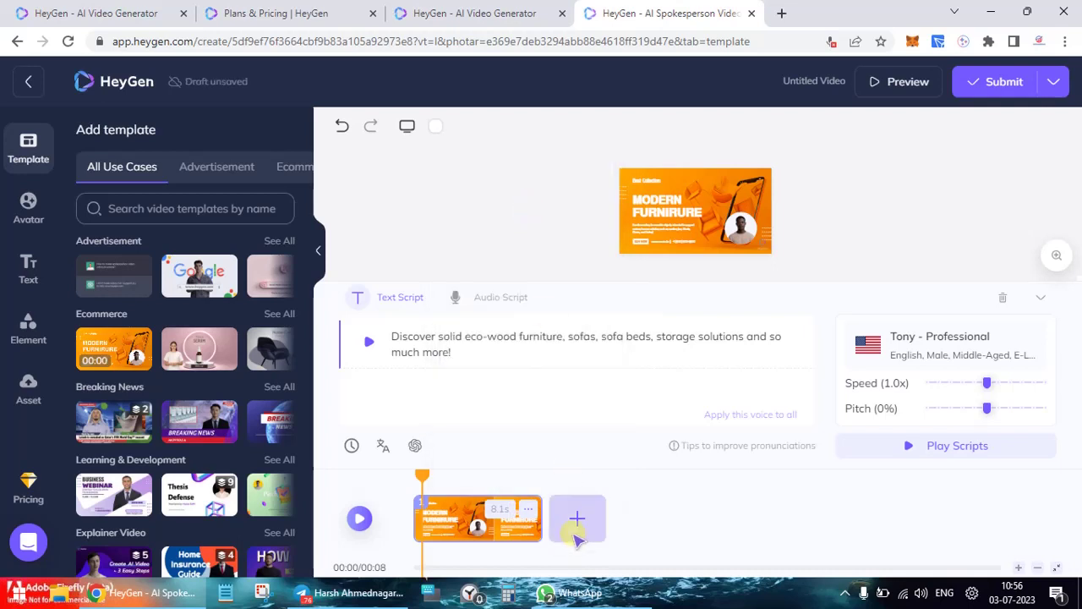
left_click(530, 511)
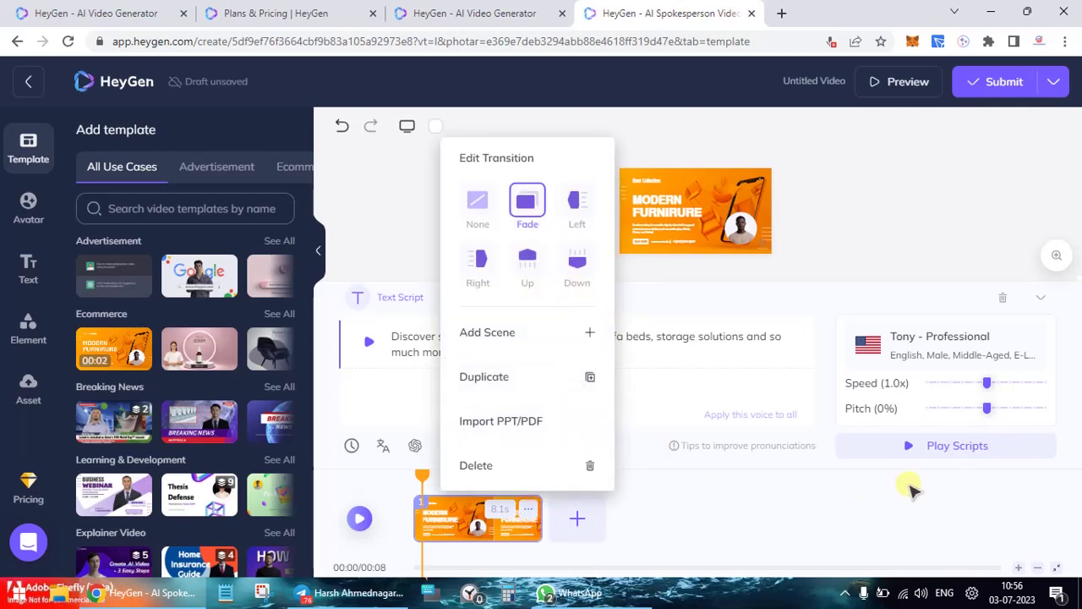
left_click(914, 173)
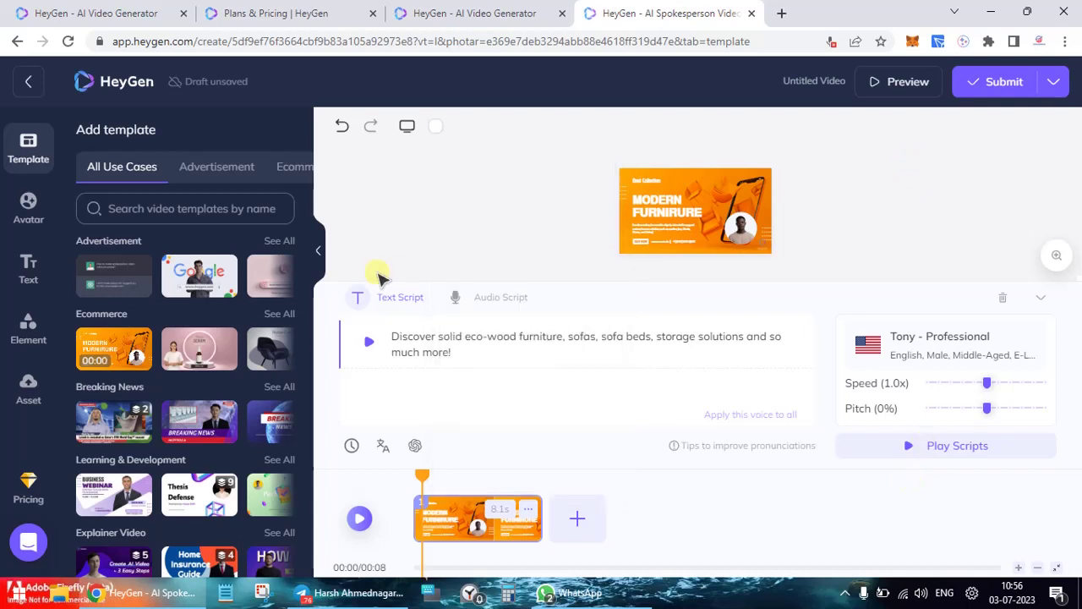
Replace the furniture scene's avatar with Vera_Look2 from the avatar templates.
left_click(27, 199)
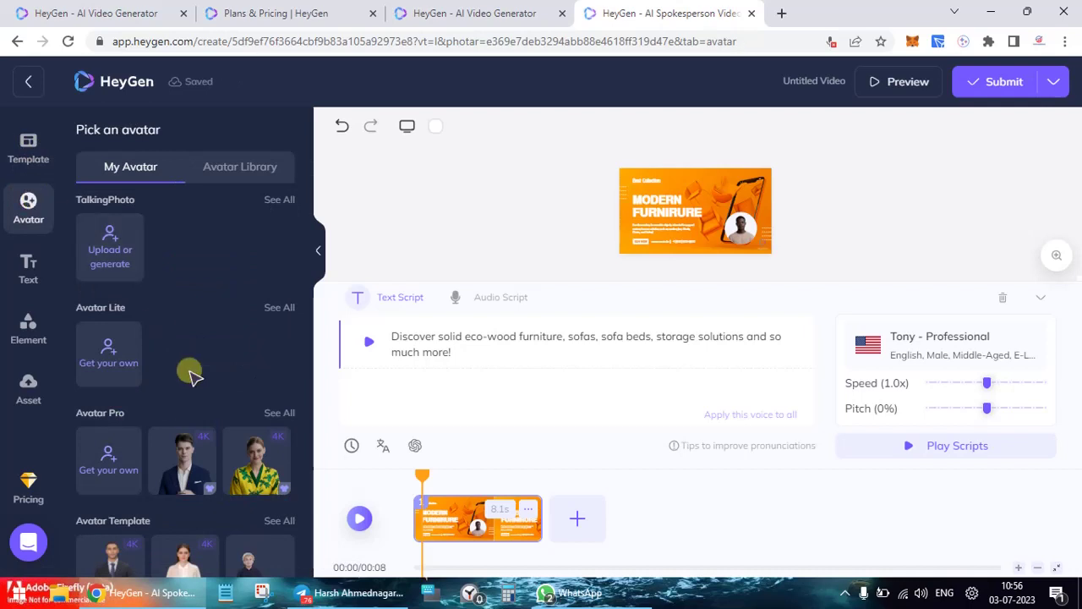
scroll(222, 488, "down", 1)
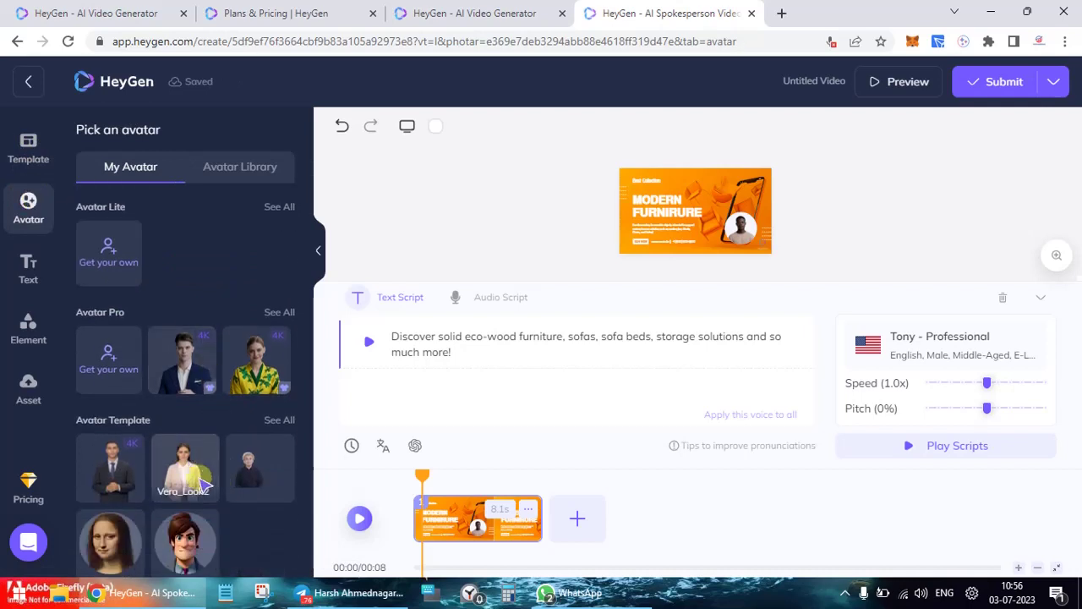
left_click(200, 482)
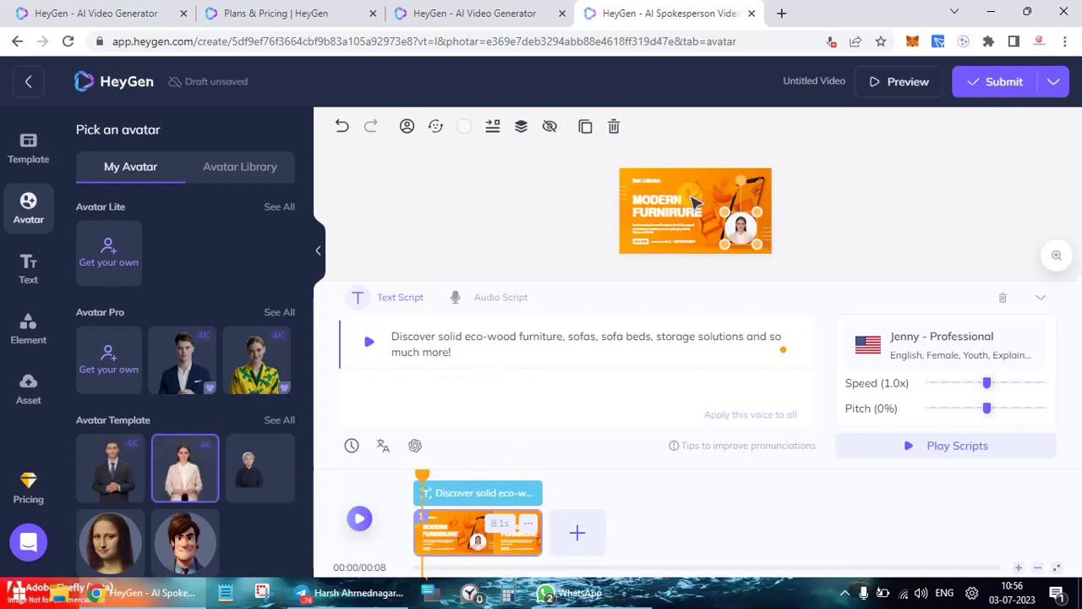
Enlarge the circular avatar on the furniture scene towards its upper-left and deselect it.
left_click(763, 201)
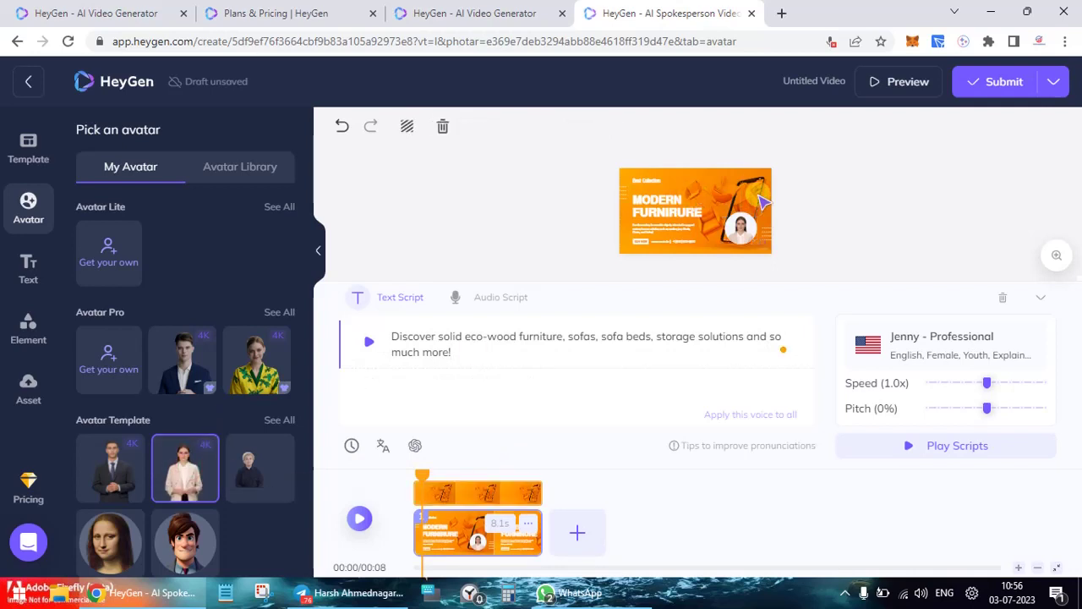
left_click(747, 236)
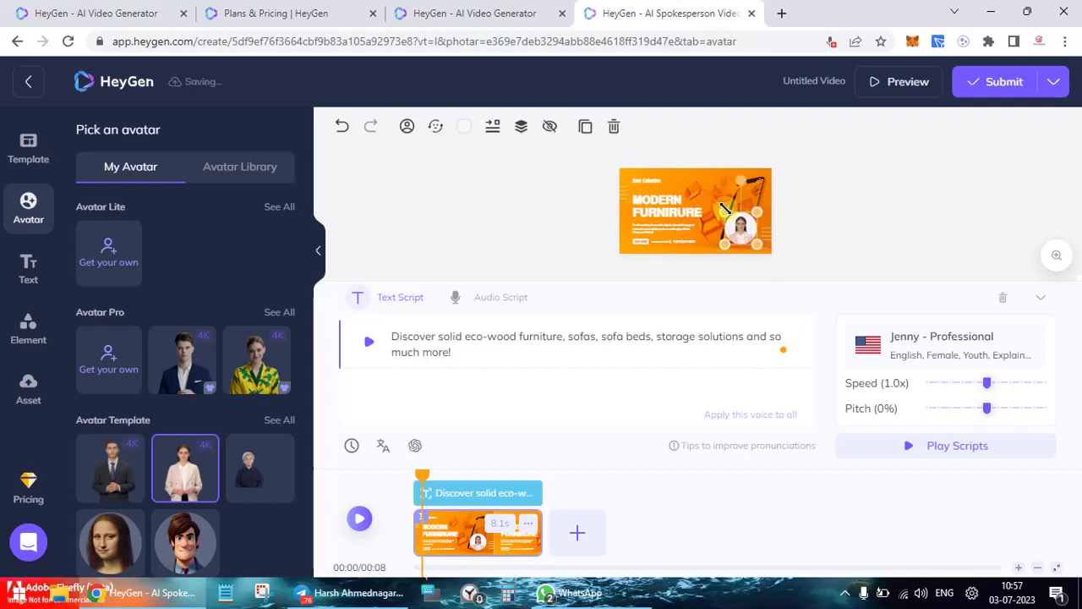
left_click_drag(724, 207, 712, 198)
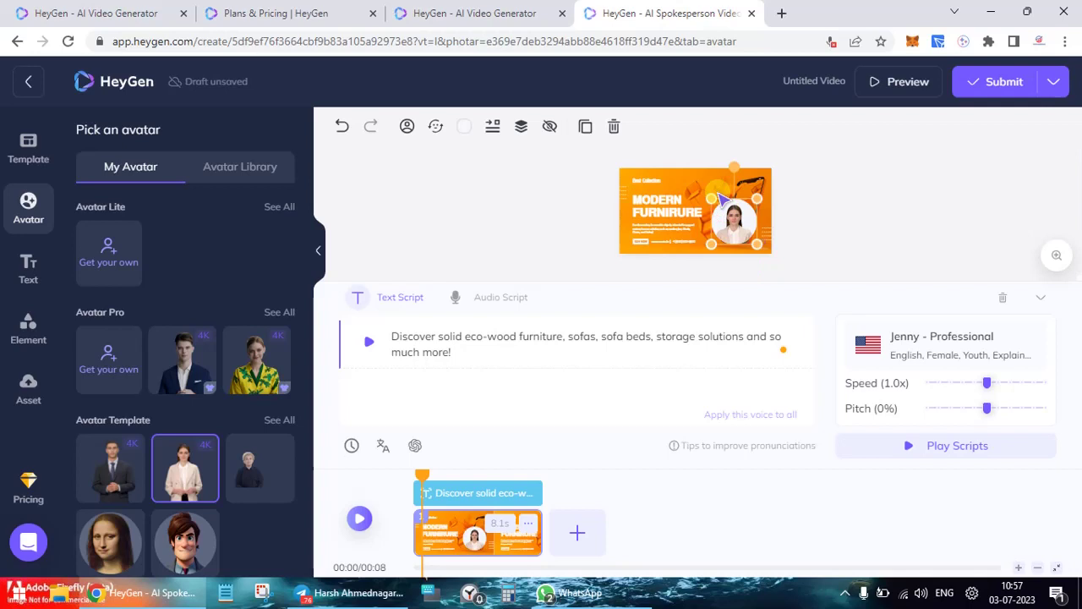
left_click(835, 247)
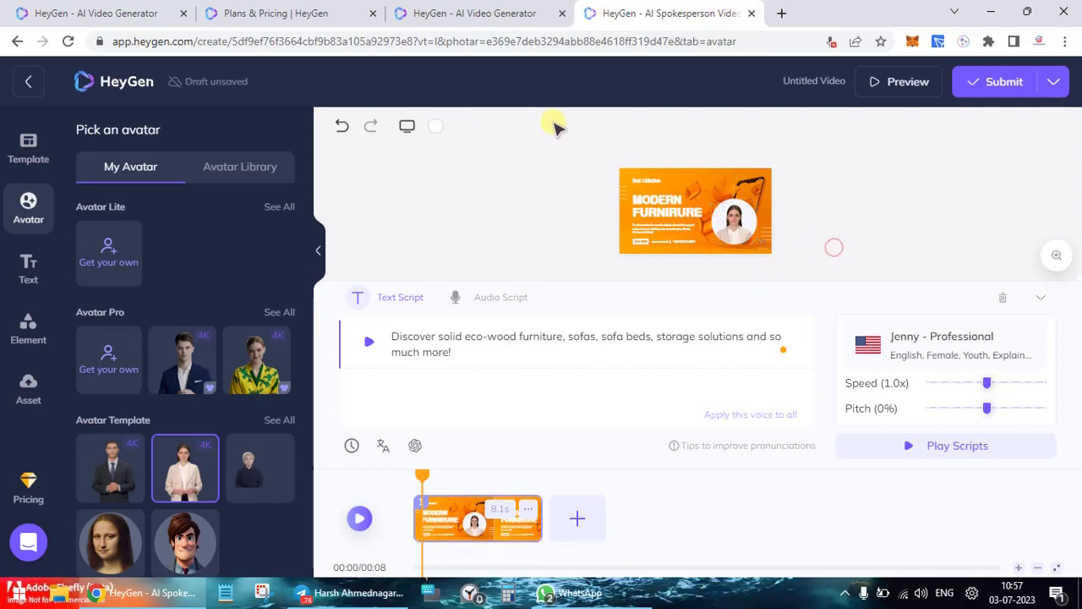
Send the circular avatar backward one level in the scene's layer order.
left_click(749, 238)
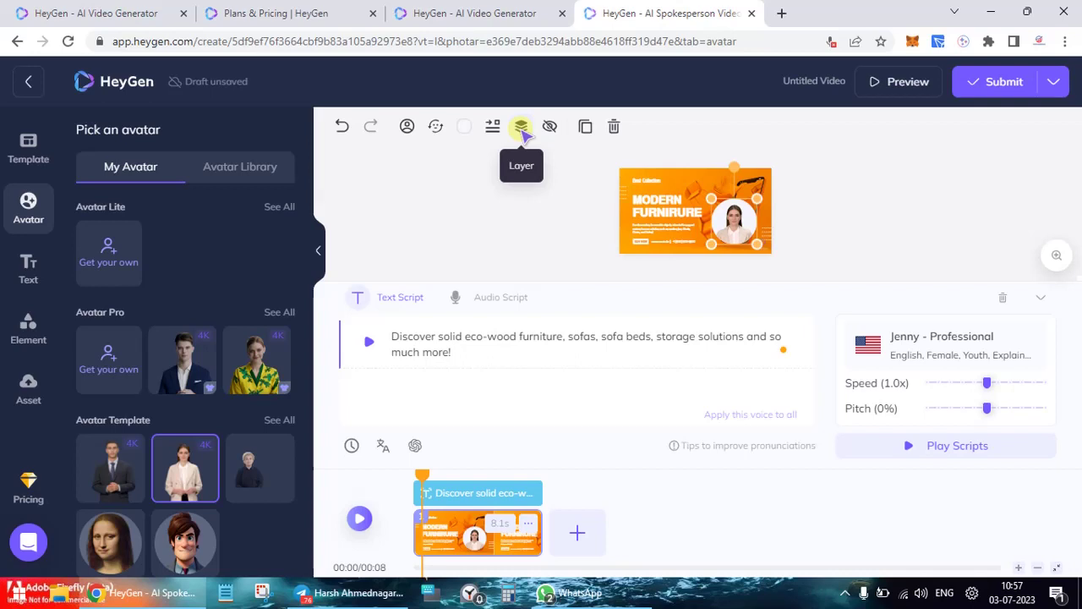
left_click(521, 129)
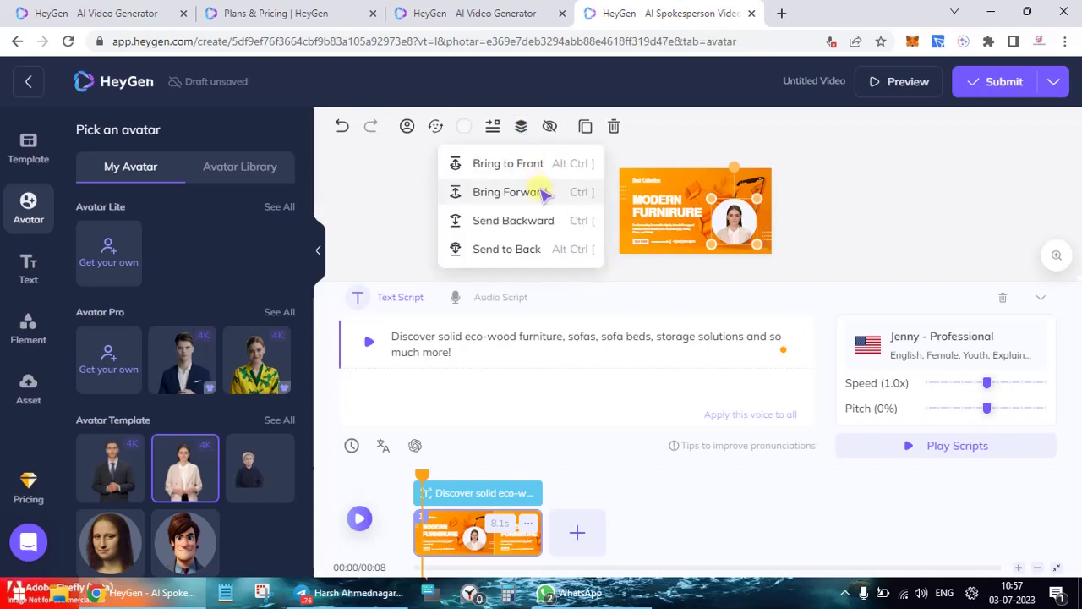
left_click(565, 232)
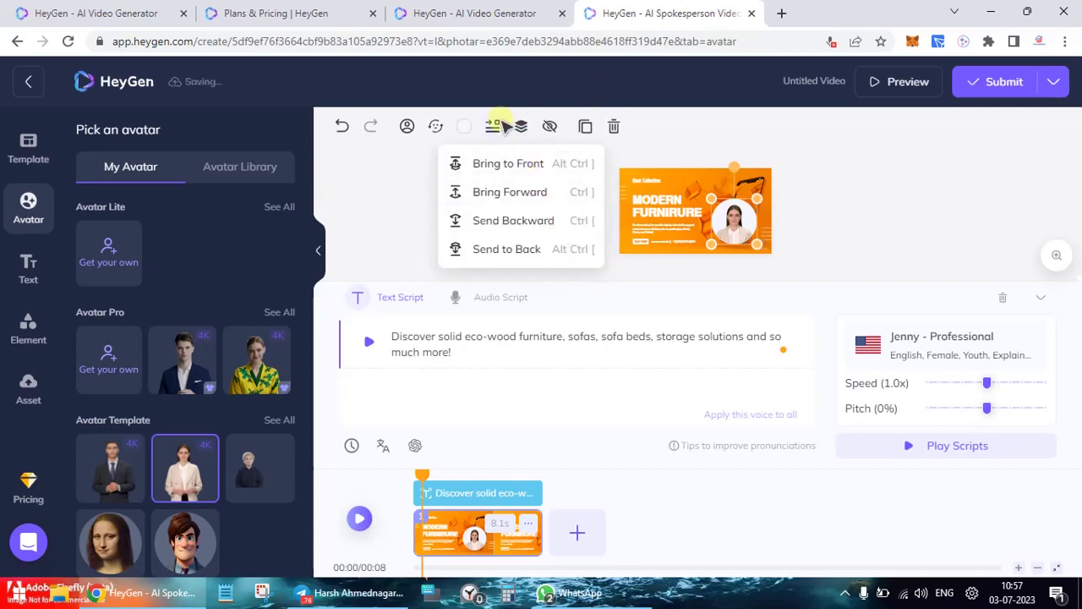
left_click(825, 166)
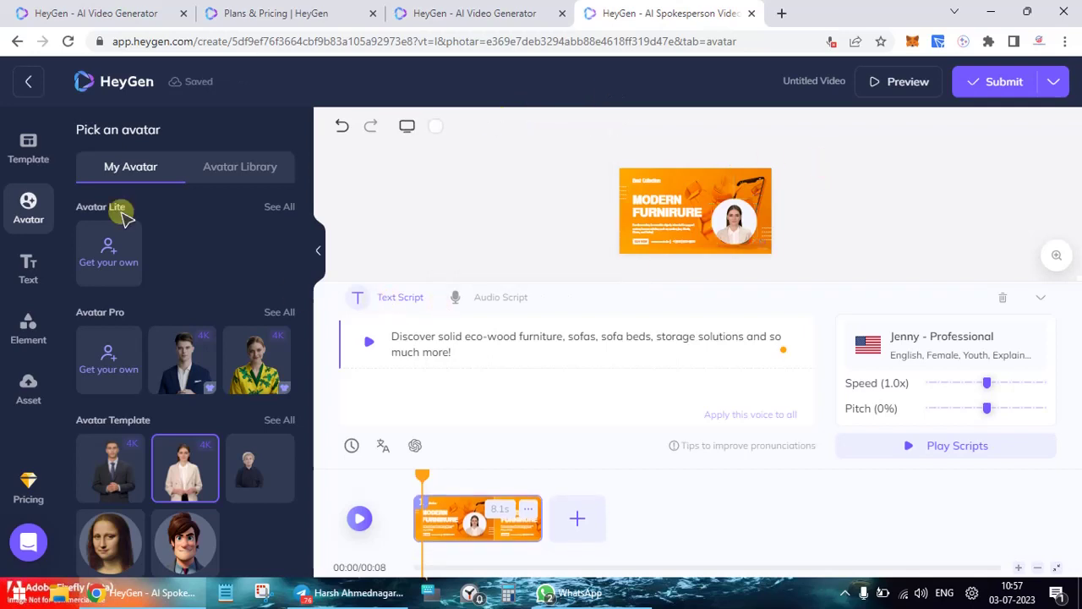
left_click(457, 6)
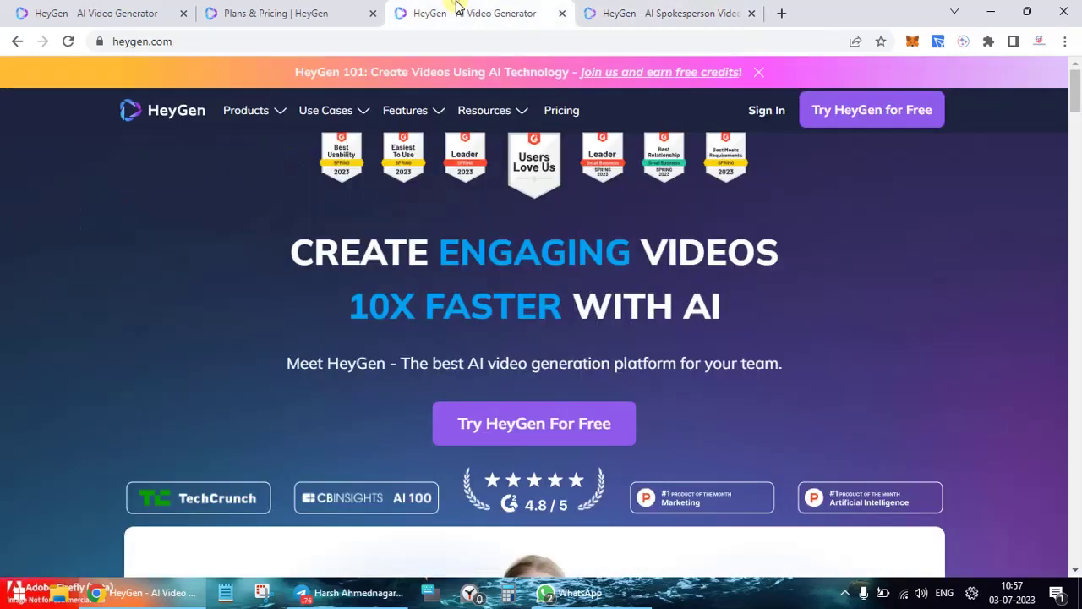
left_click(271, 6)
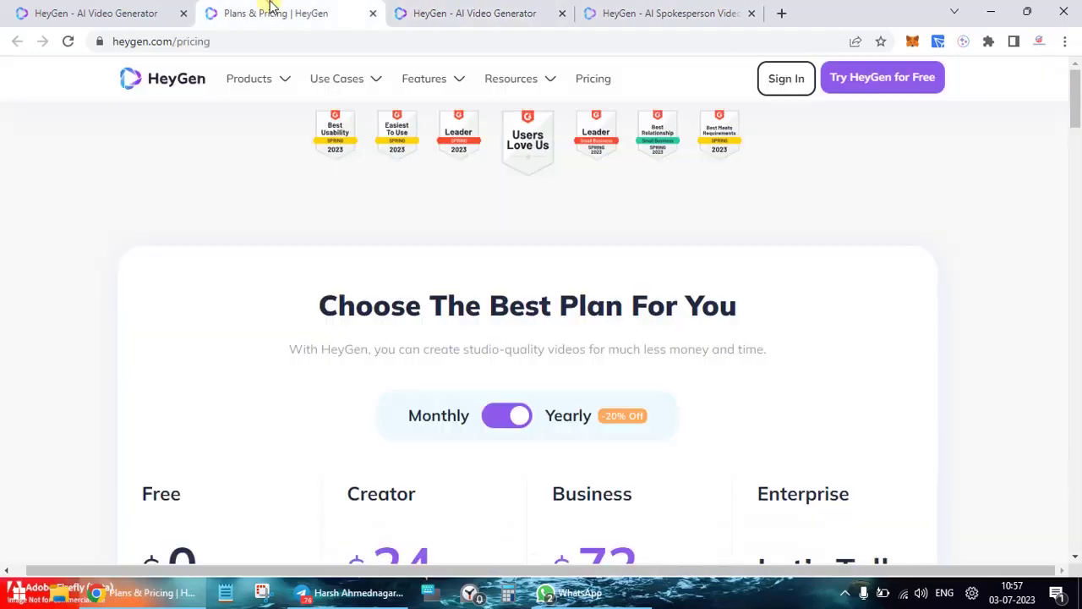
left_click(459, 6)
left_click(627, 10)
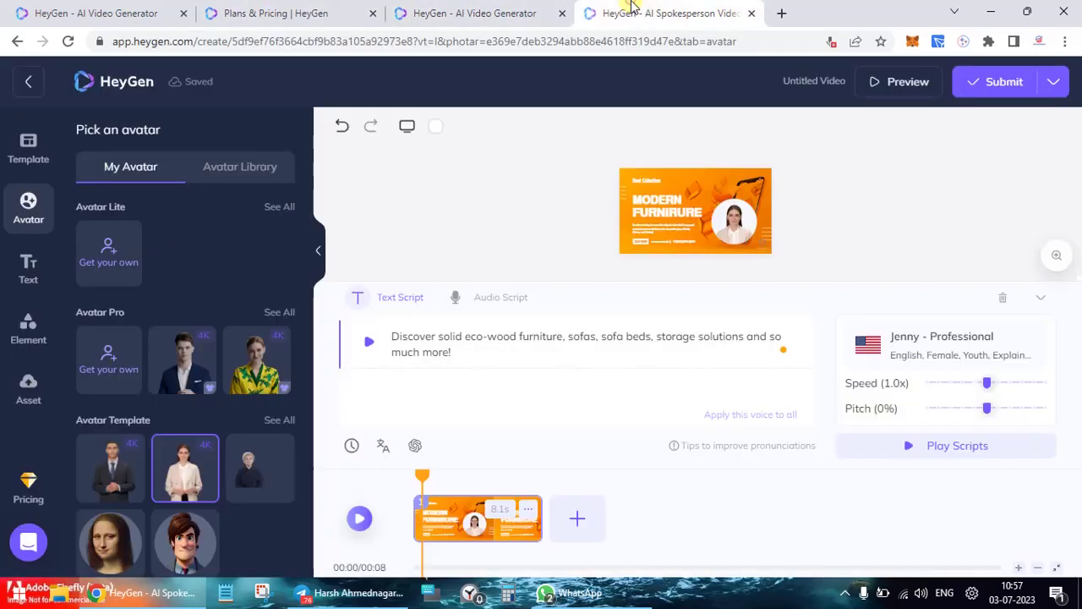
left_click(504, 352)
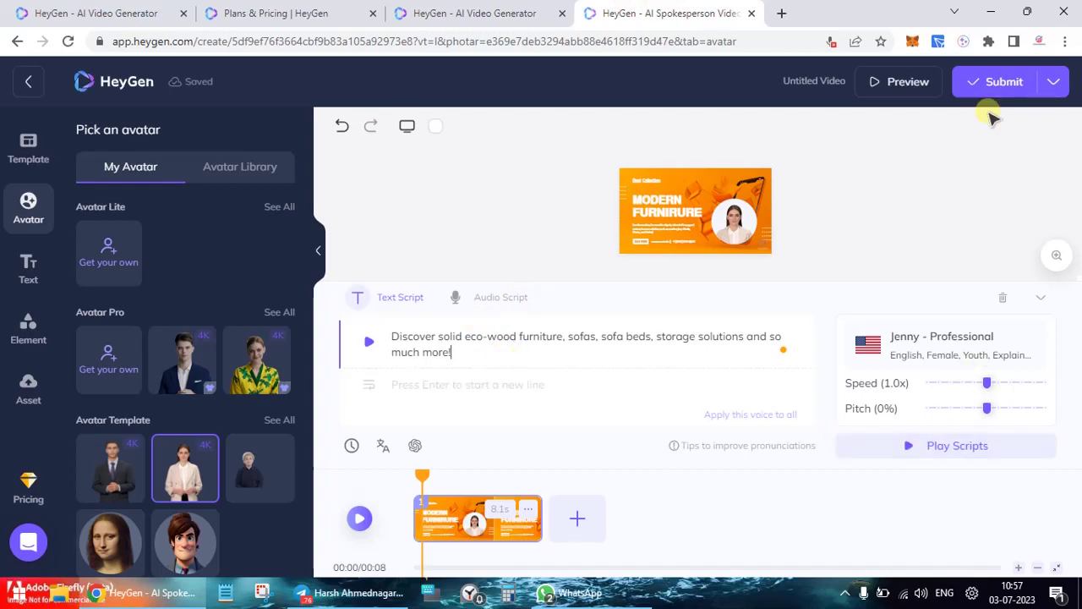
left_click(30, 278)
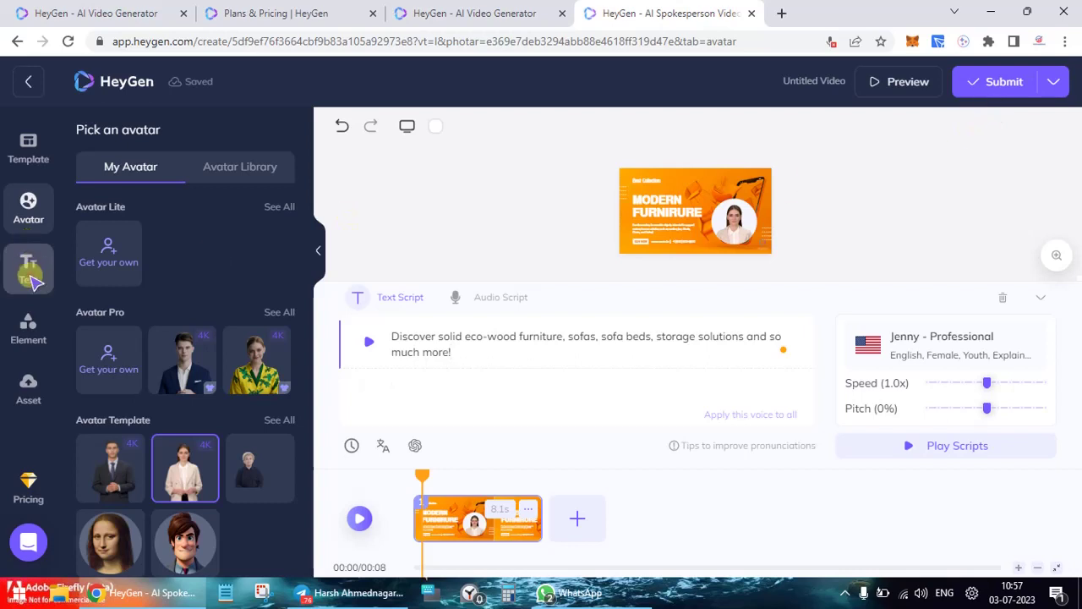
left_click(239, 173)
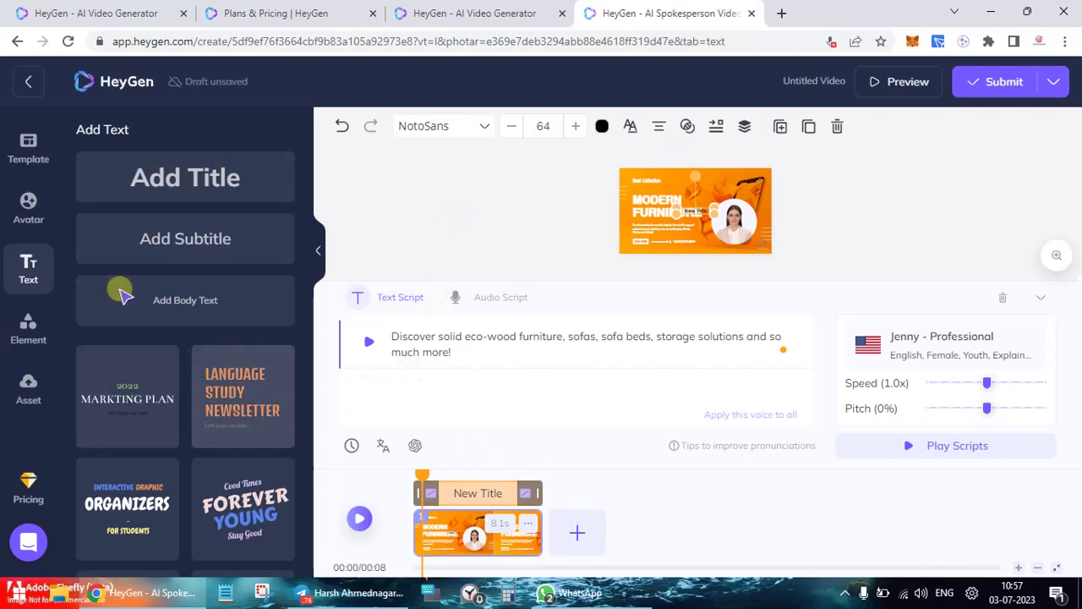
left_click(339, 125)
Add the WhatsApp sticker to the furniture scene and place it at the lower edge beside the avatar.
left_click(25, 327)
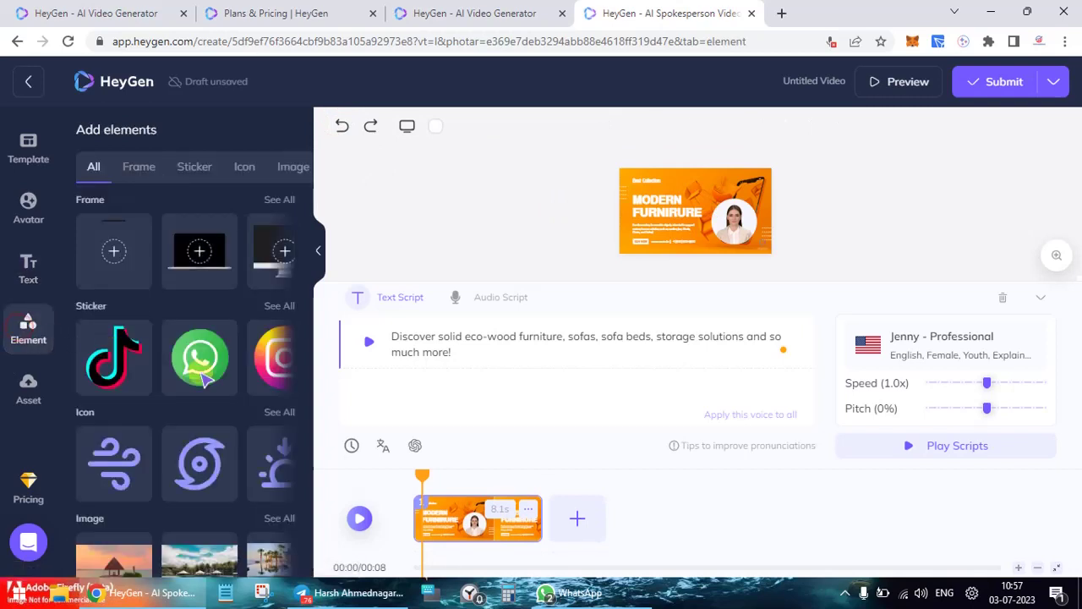
left_click(201, 363)
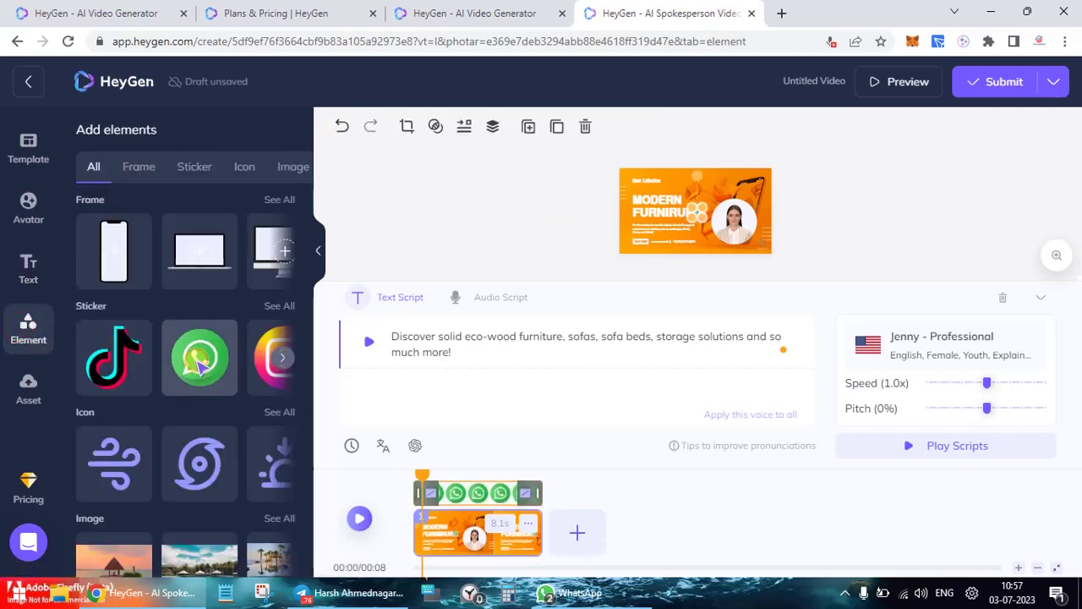
left_click_drag(701, 205, 707, 251)
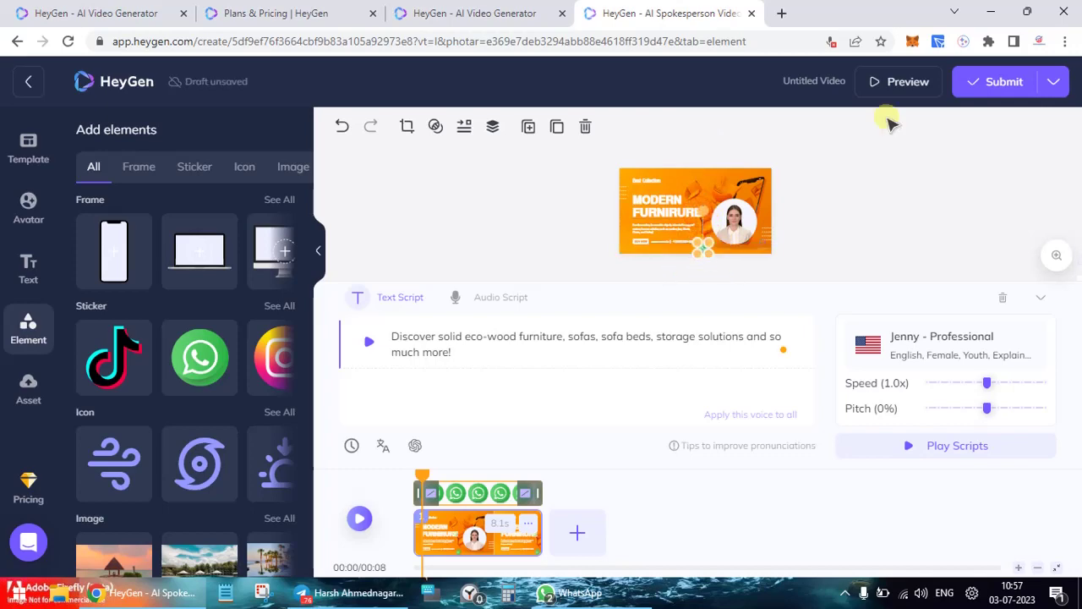
Open the furniture video's preview, return to editing and view the available assets.
left_click(901, 82)
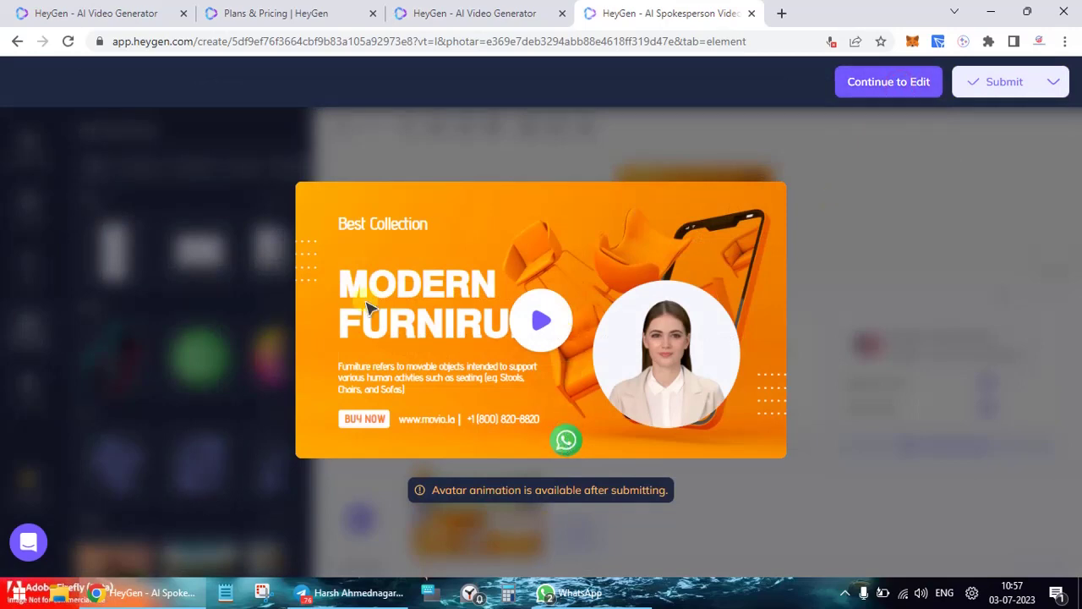
left_click(875, 269)
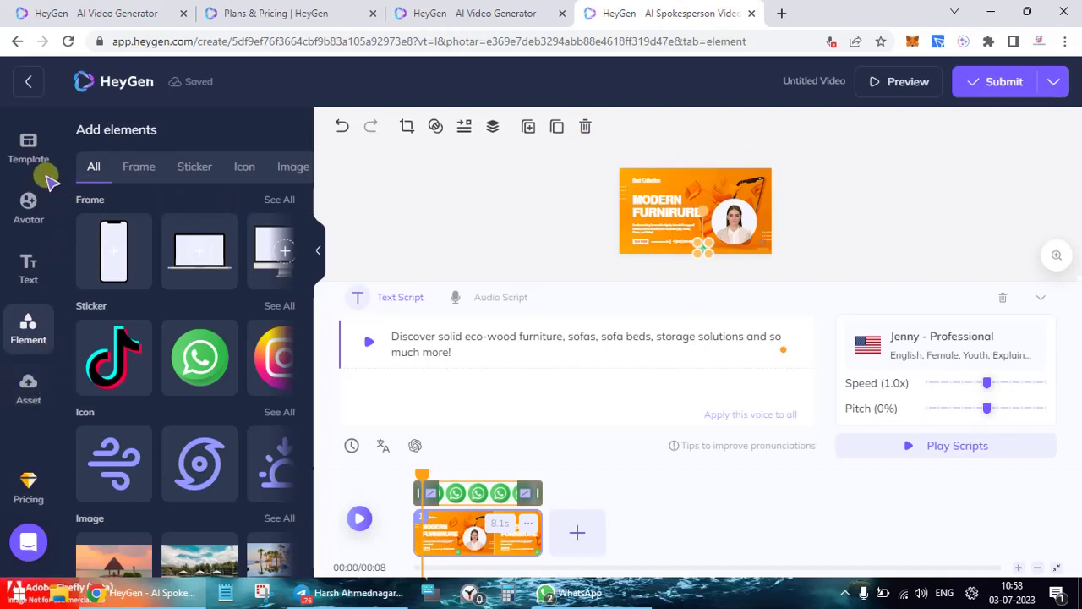
left_click(28, 390)
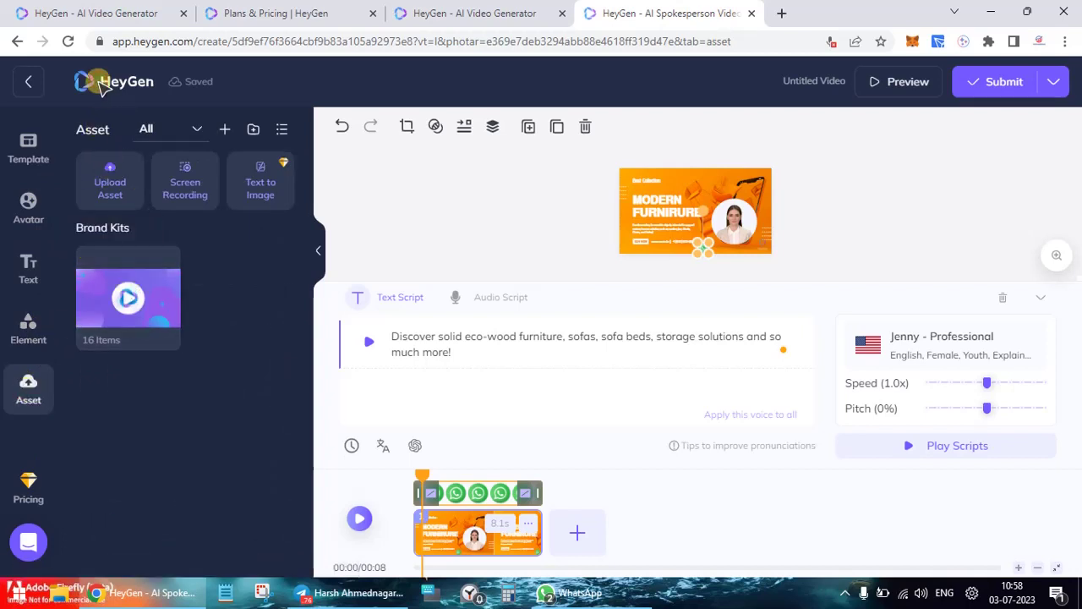
Leave the editor, open My First Video from the saved videos and play it.
left_click(32, 81)
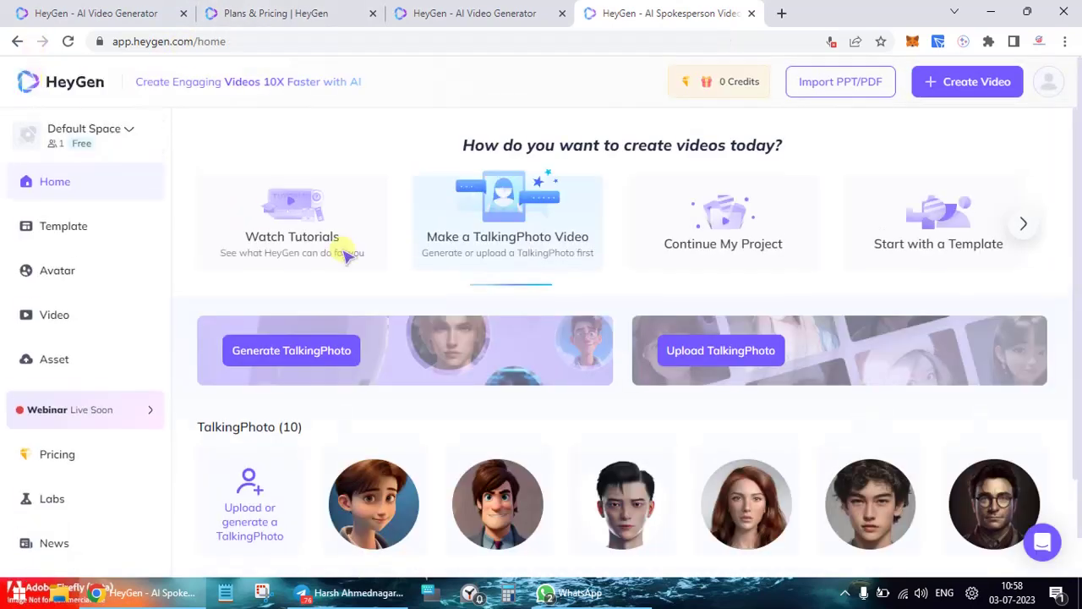
left_click(52, 304)
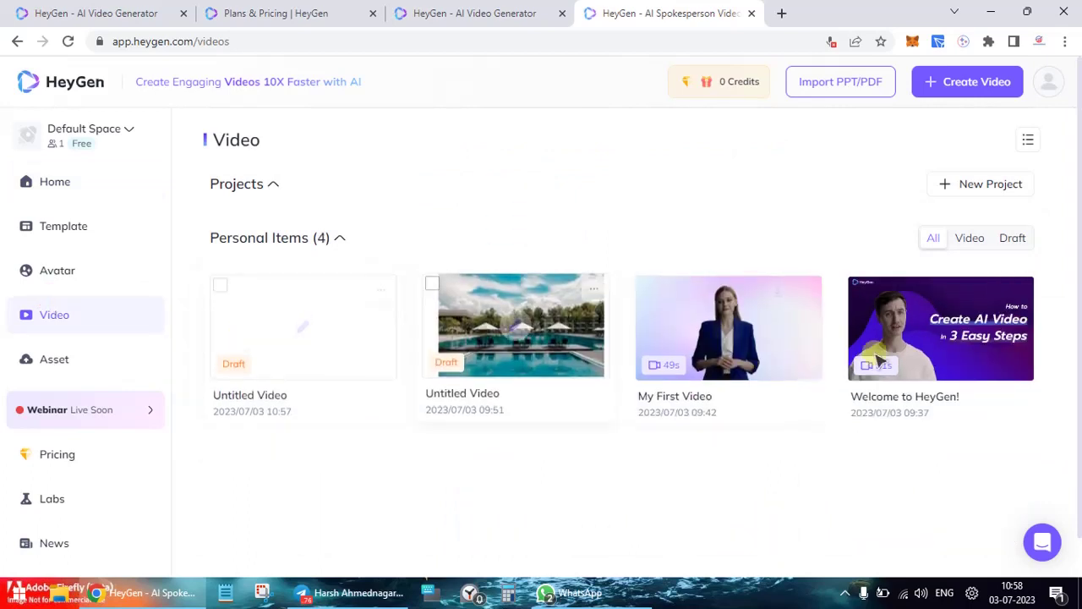
left_click(732, 320)
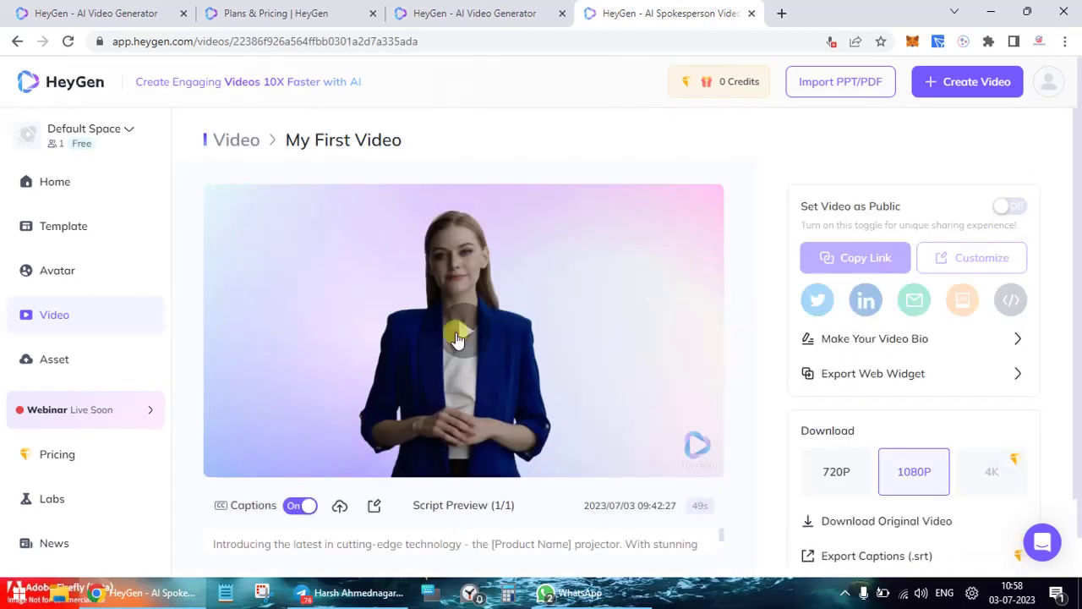
left_click(456, 338)
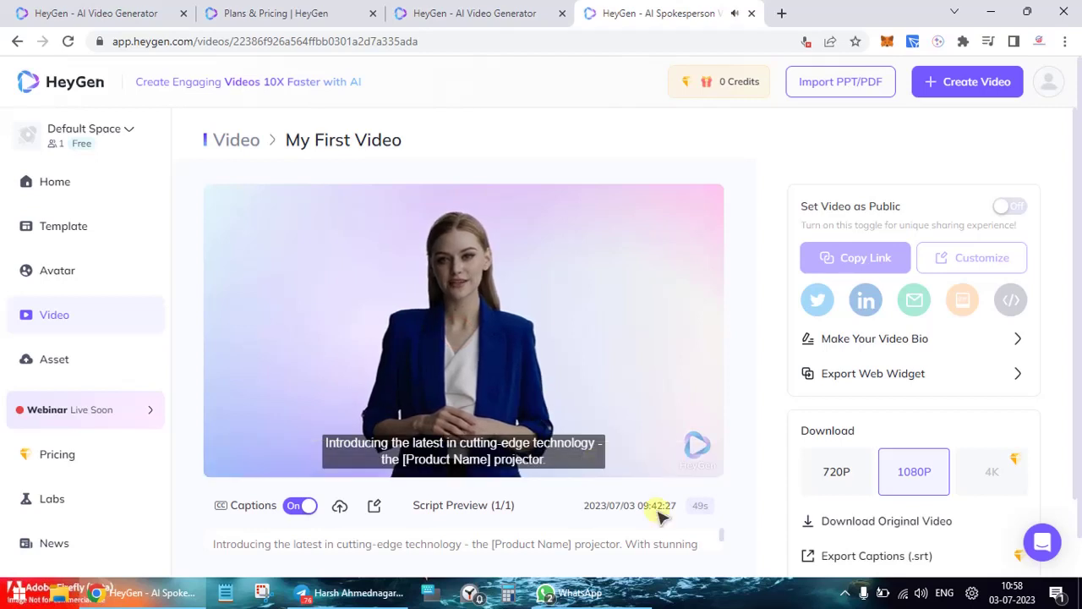
mouse_move(657, 471)
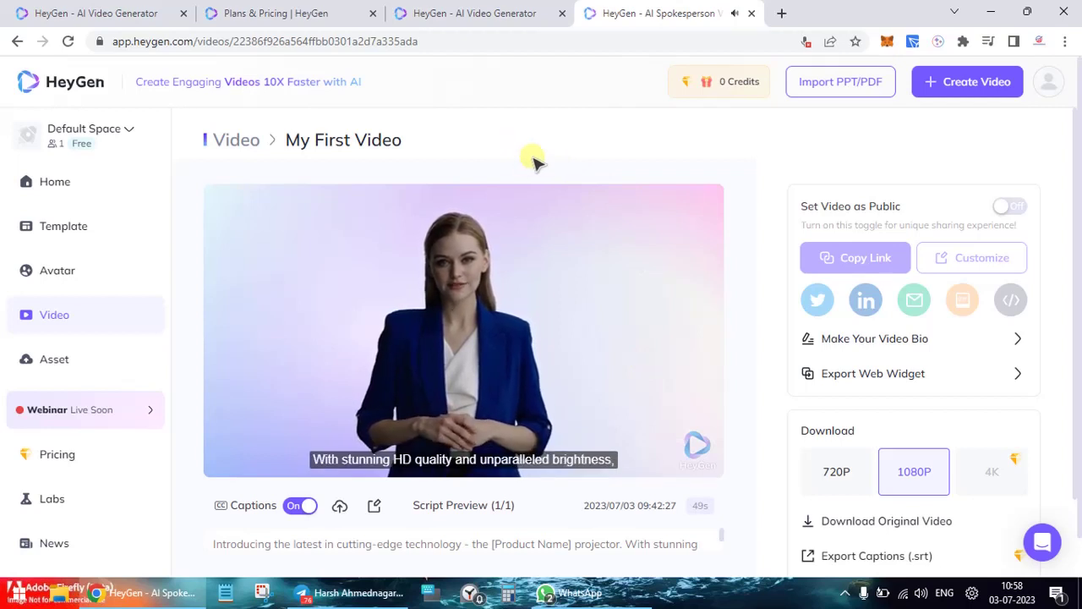
mouse_move(359, 469)
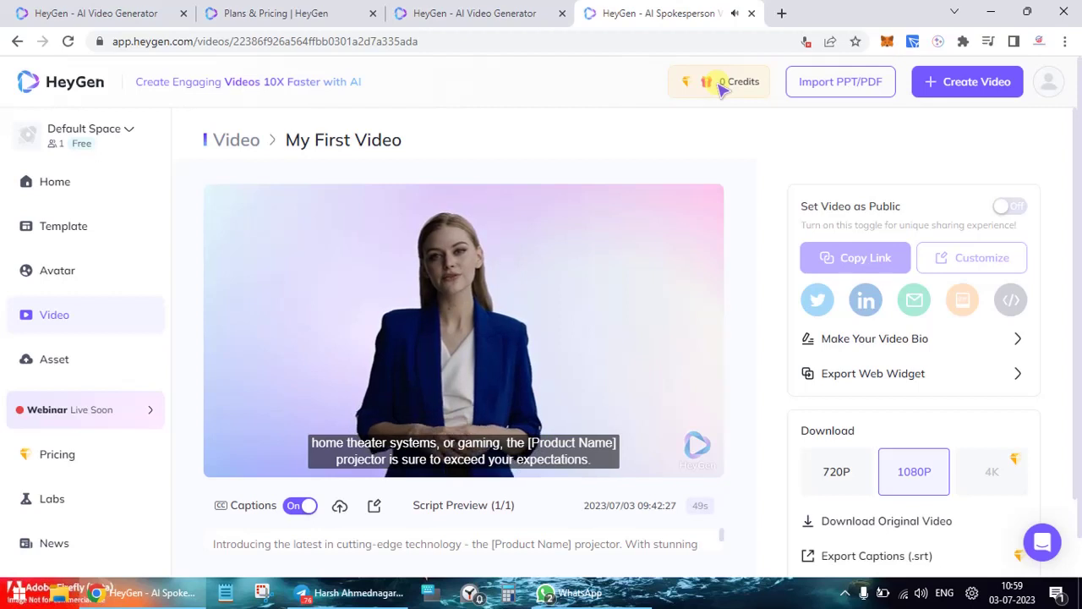
Examine the download and sharing options for My First Video, and pause its playback.
scroll(834, 367, "down", 2)
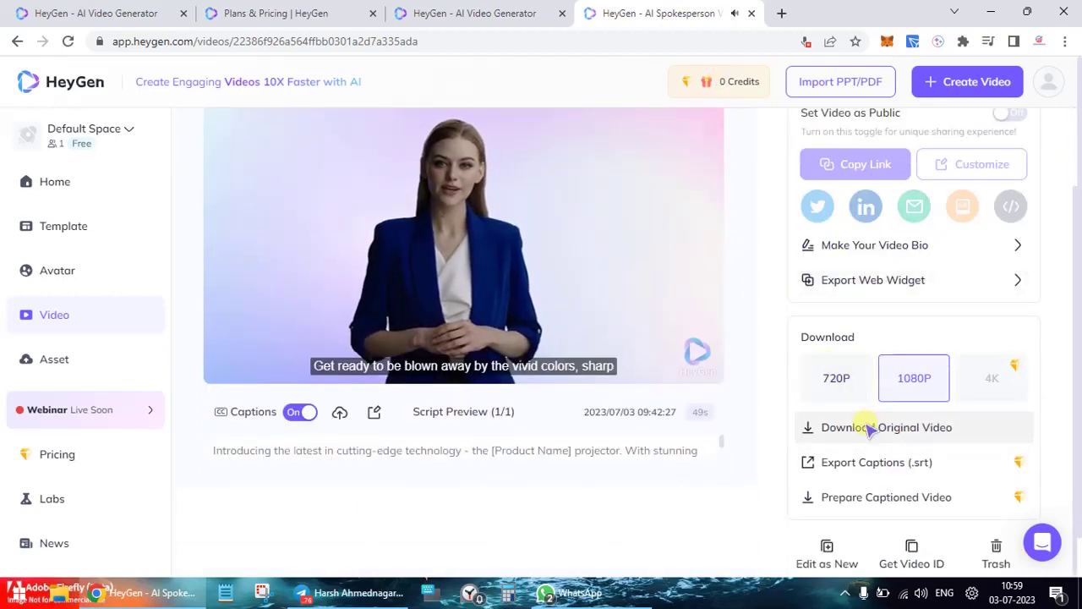
scroll(871, 427, "up", 2)
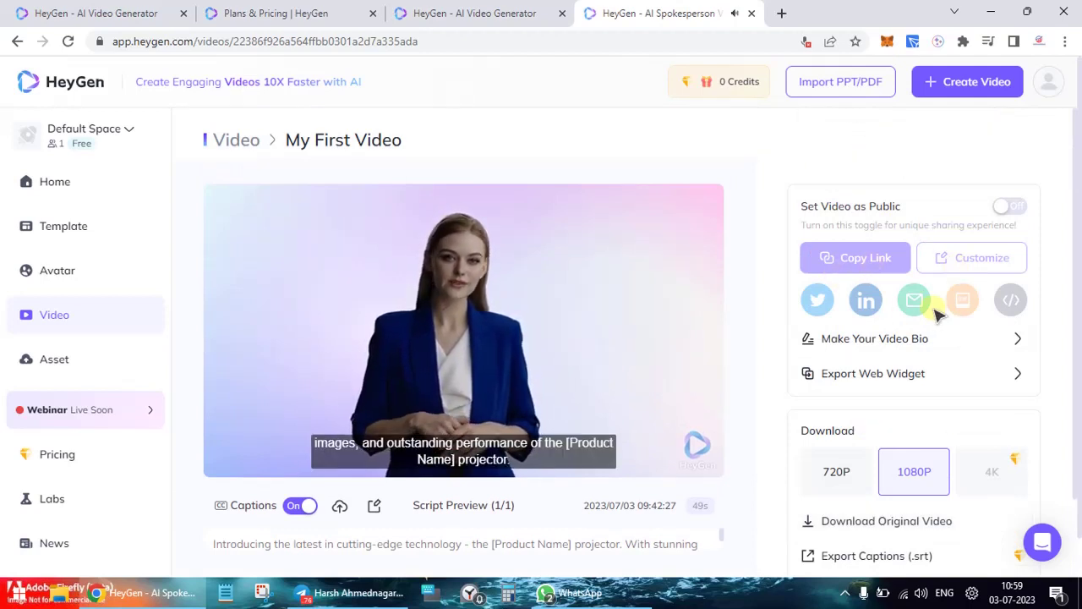
mouse_move(398, 350)
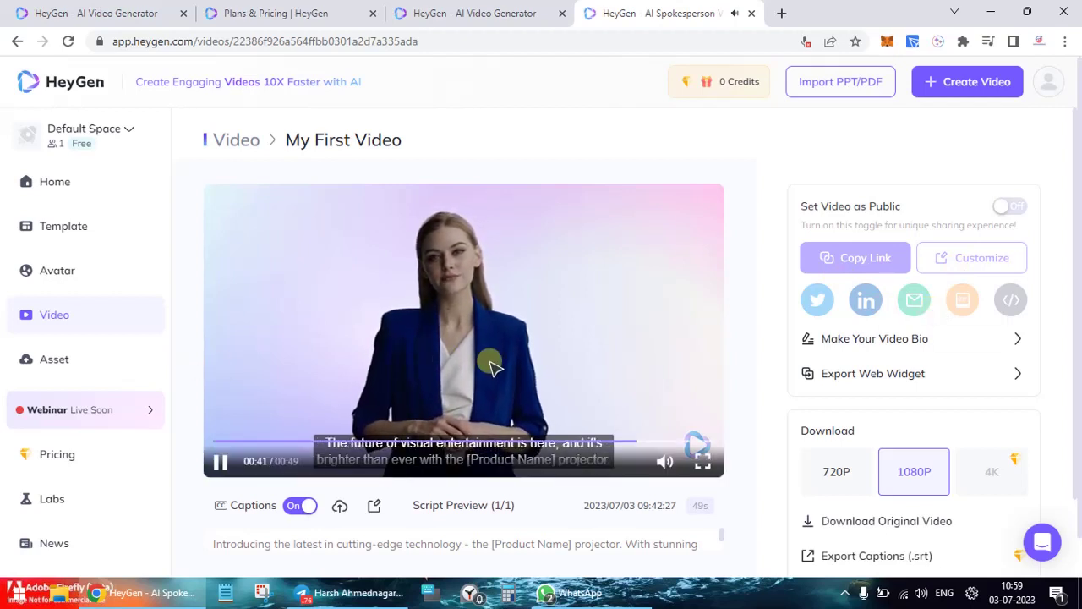
left_click(221, 463)
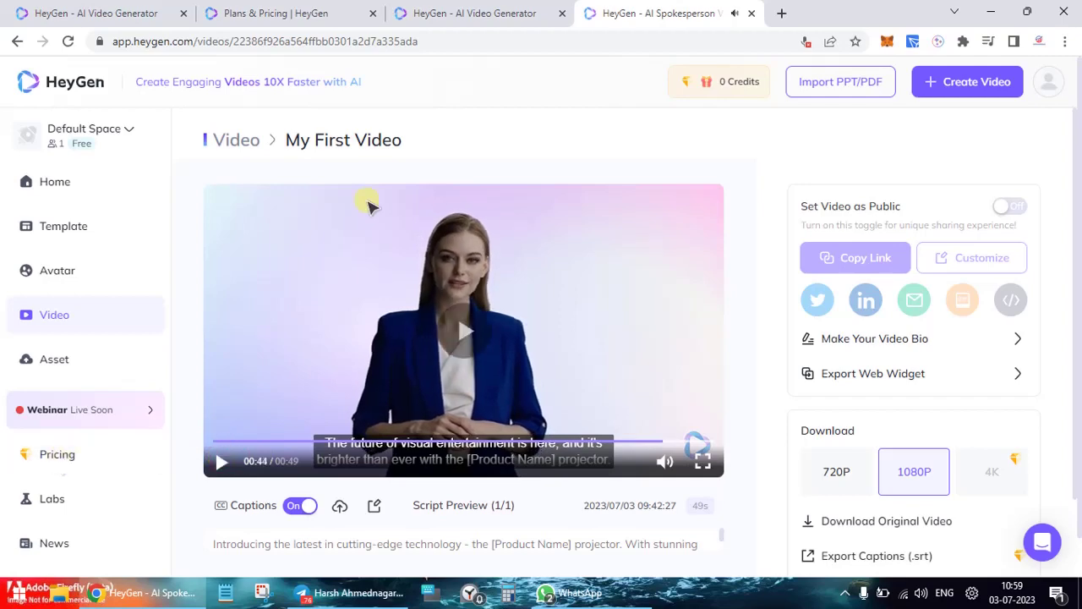
Return to the heygen.com home page and look through its overview of avatars, voices and video generation.
left_click(546, 8)
scroll(564, 310, "down", 3)
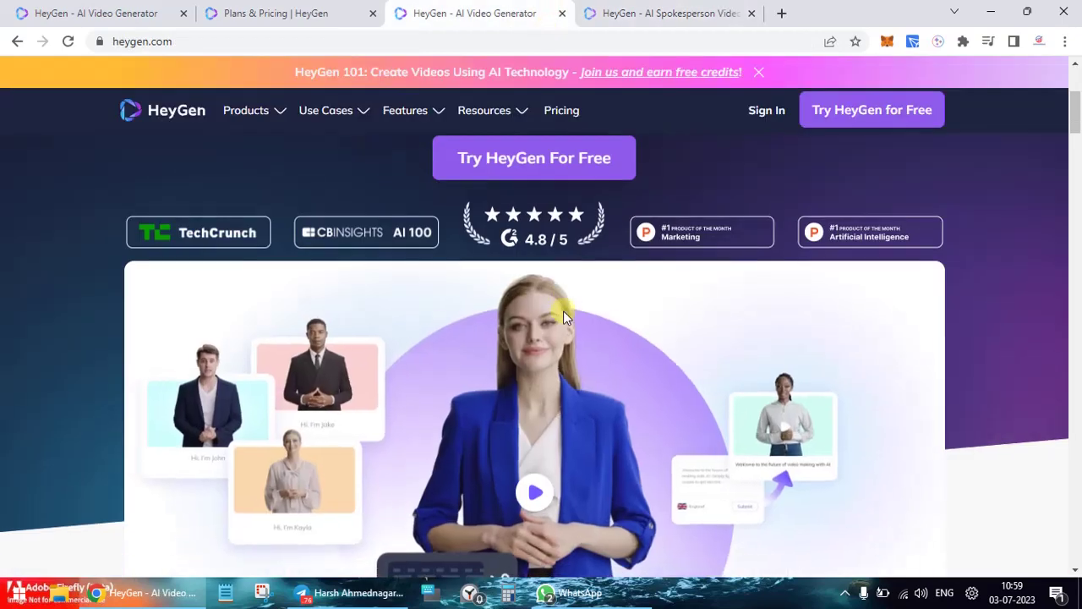
scroll(564, 310, "down", 15)
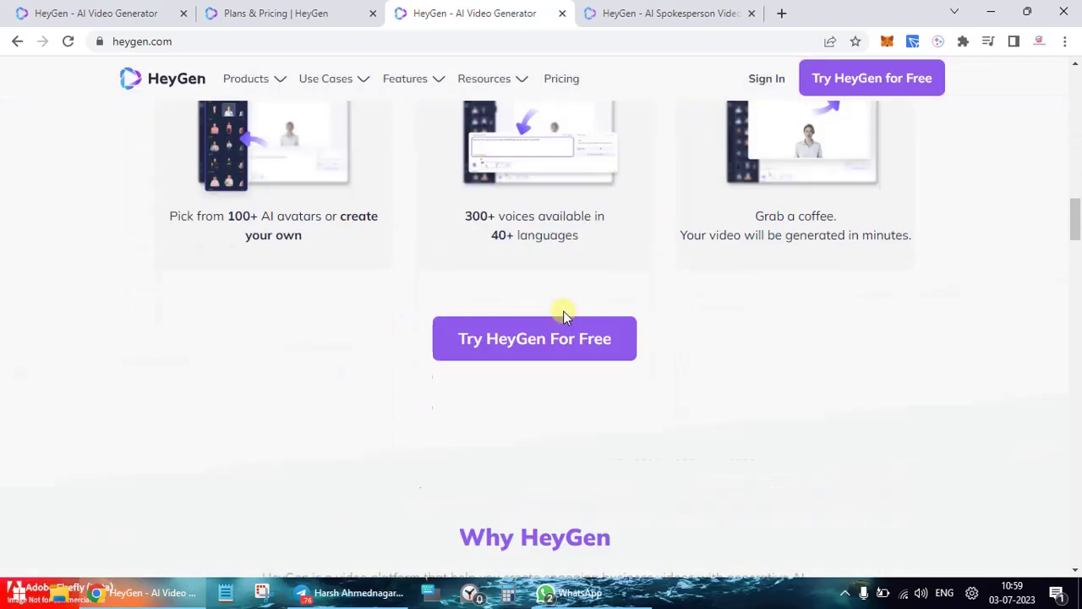
Look through the feature overview on the heygen.com home page, from text to video and languages down to the footer links.
scroll(565, 315, "down", 15)
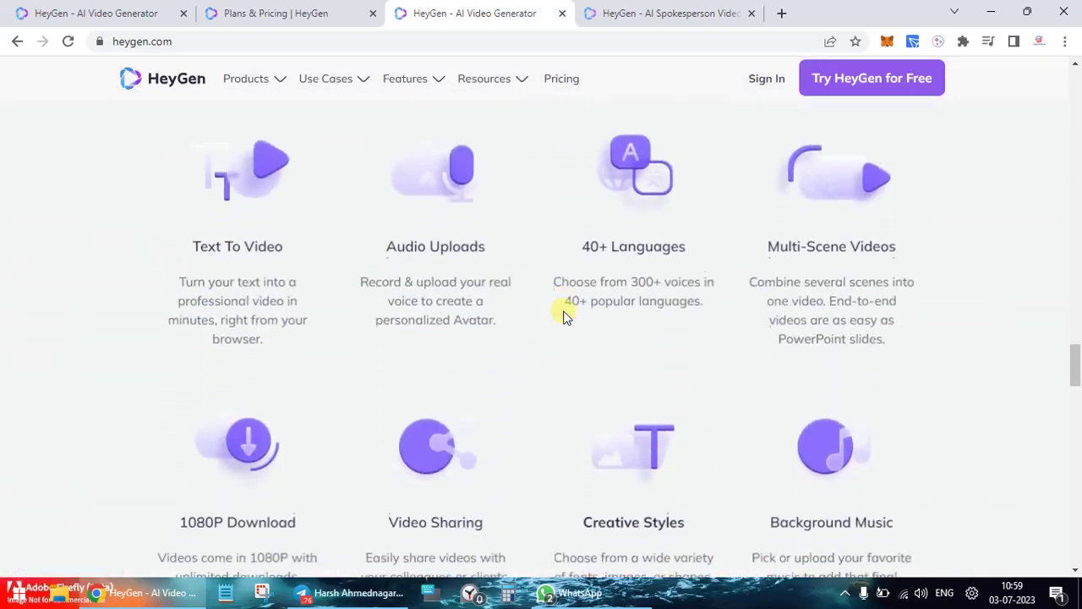
scroll(565, 314, "down", 1)
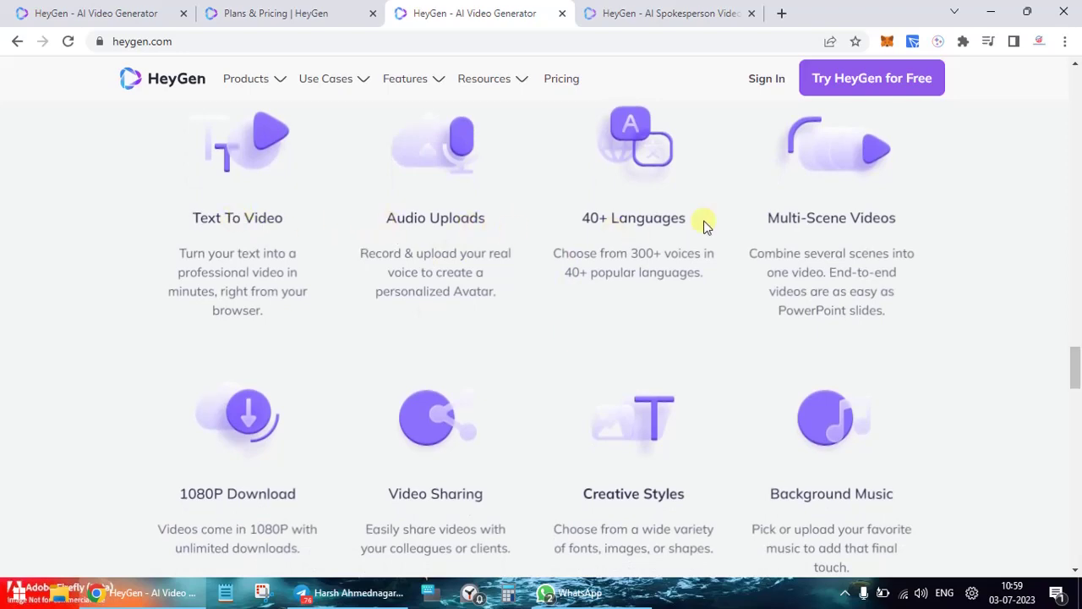
scroll(813, 264, "down", 3)
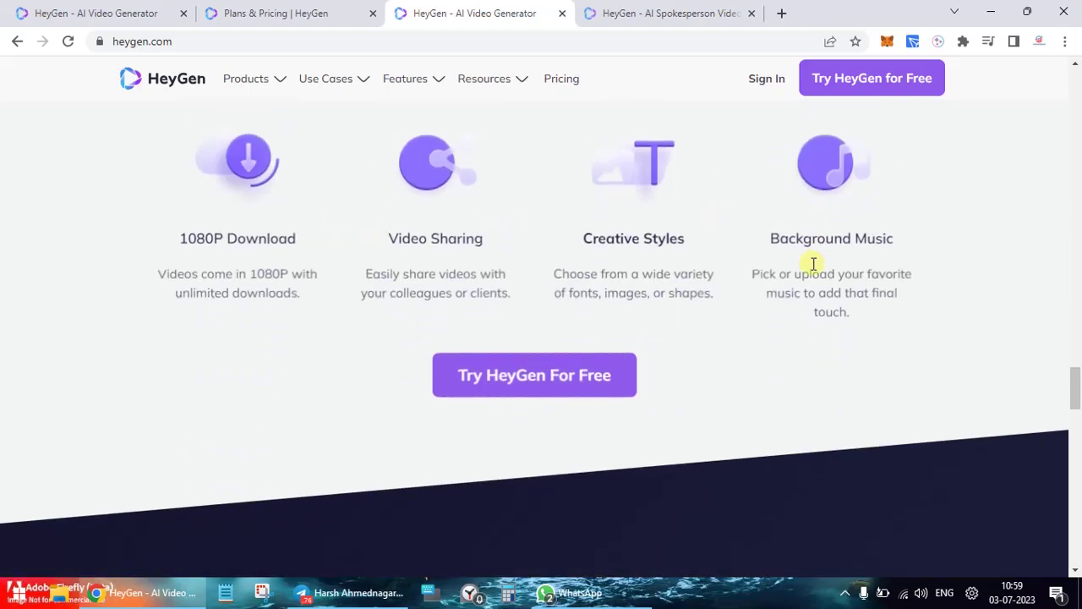
scroll(446, 357, "down", 6)
scroll(447, 361, "down", 10)
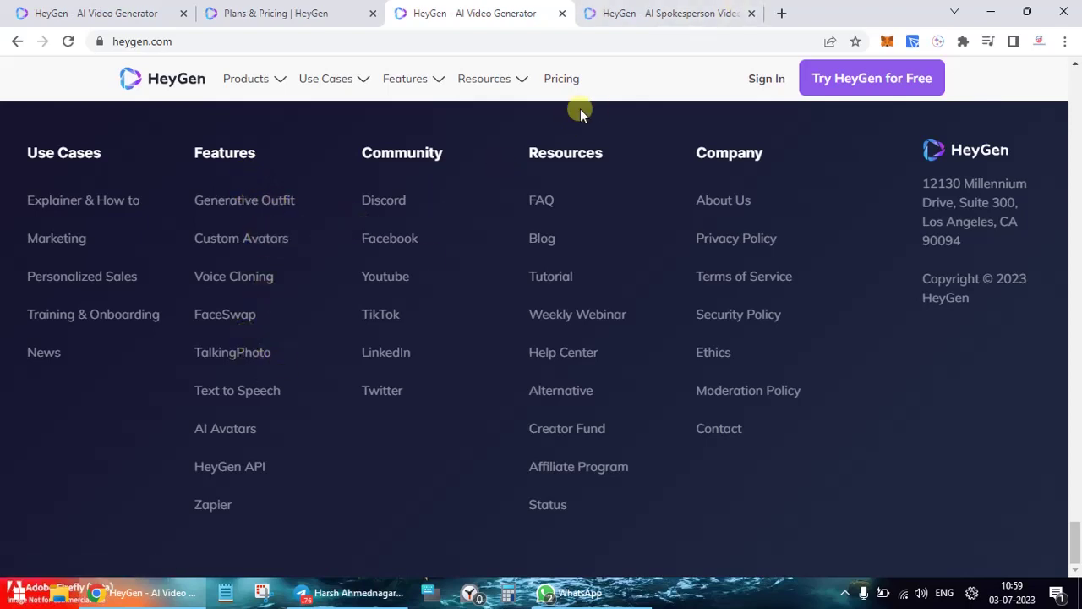
Return to the My First Video page, open the pricing plans and examine what the Creator and Business plans include.
left_click(749, 10)
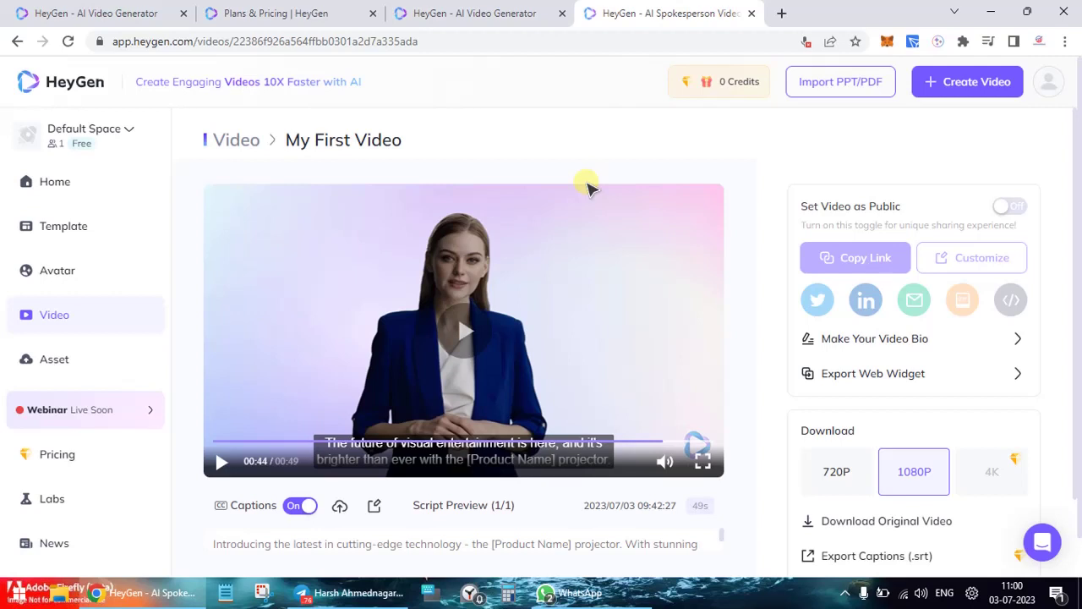
left_click(66, 452)
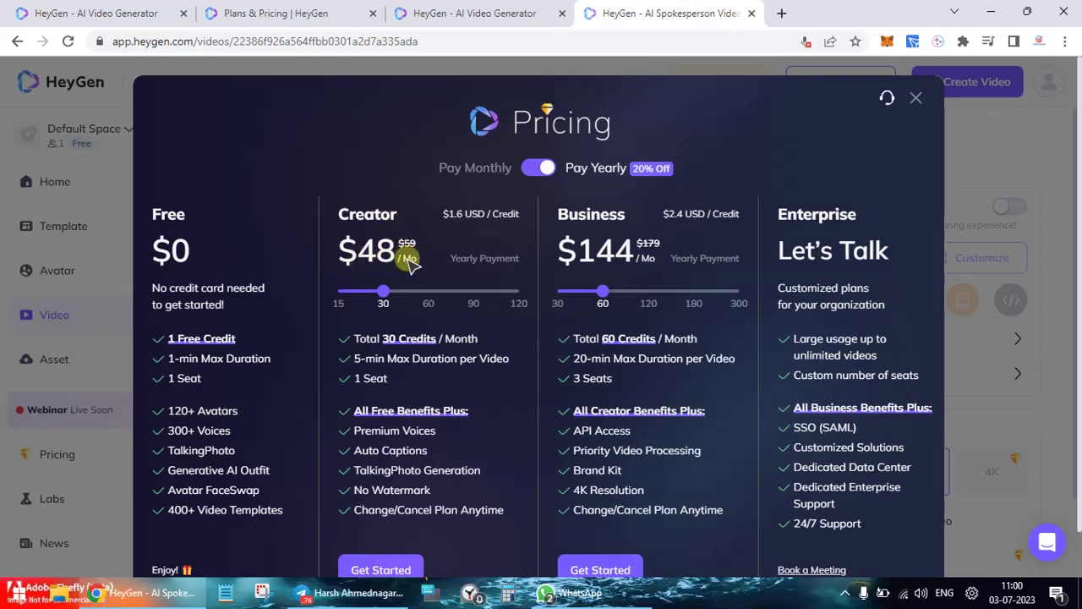
mouse_move(426, 341)
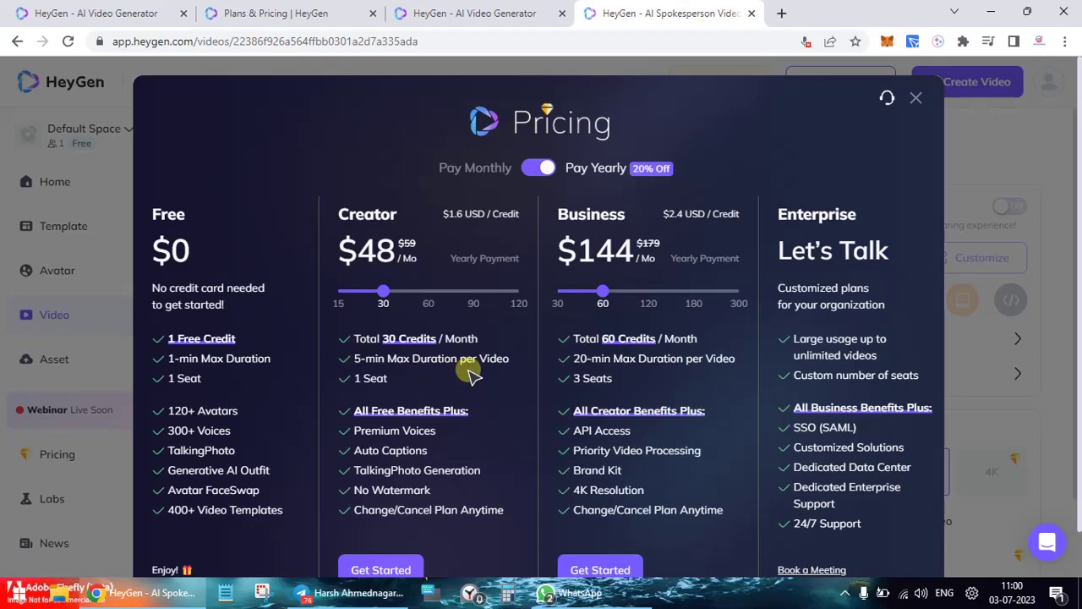
scroll(471, 375, "down", 1)
mouse_move(432, 296)
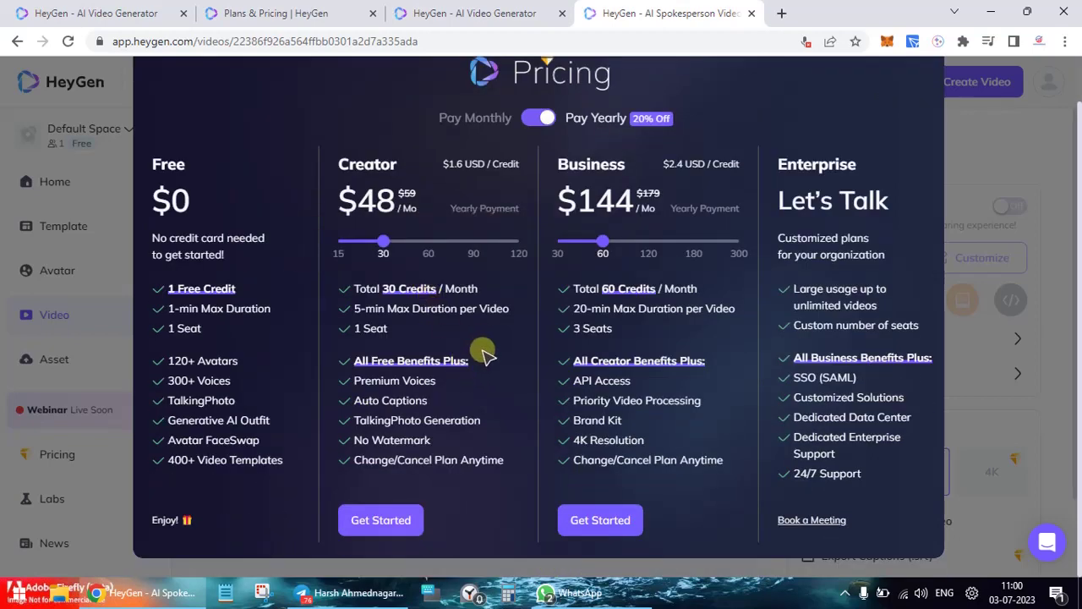
scroll(484, 352, "up", 1)
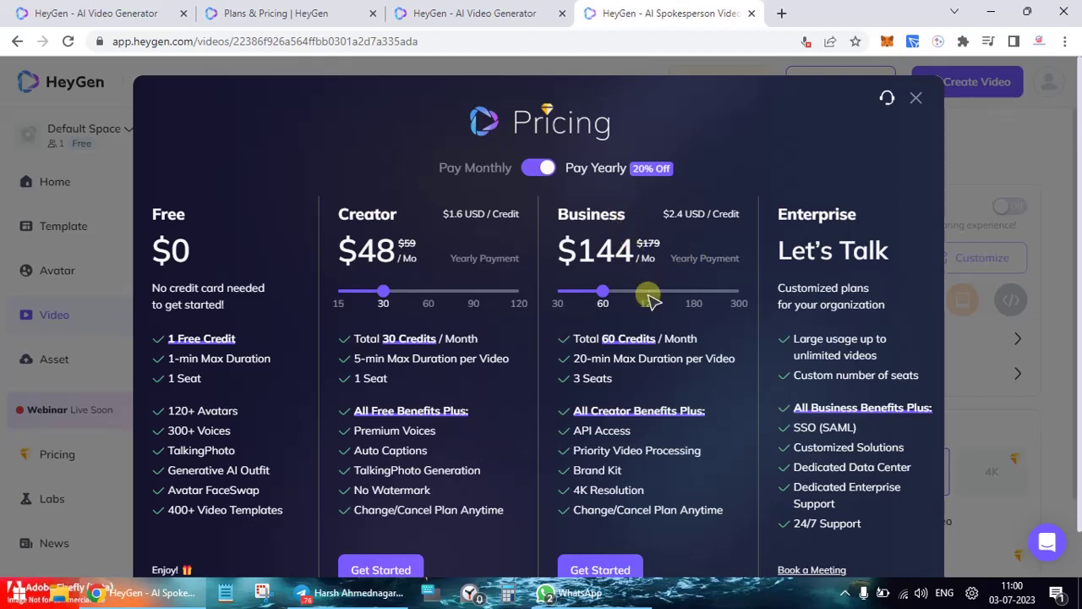
mouse_move(614, 345)
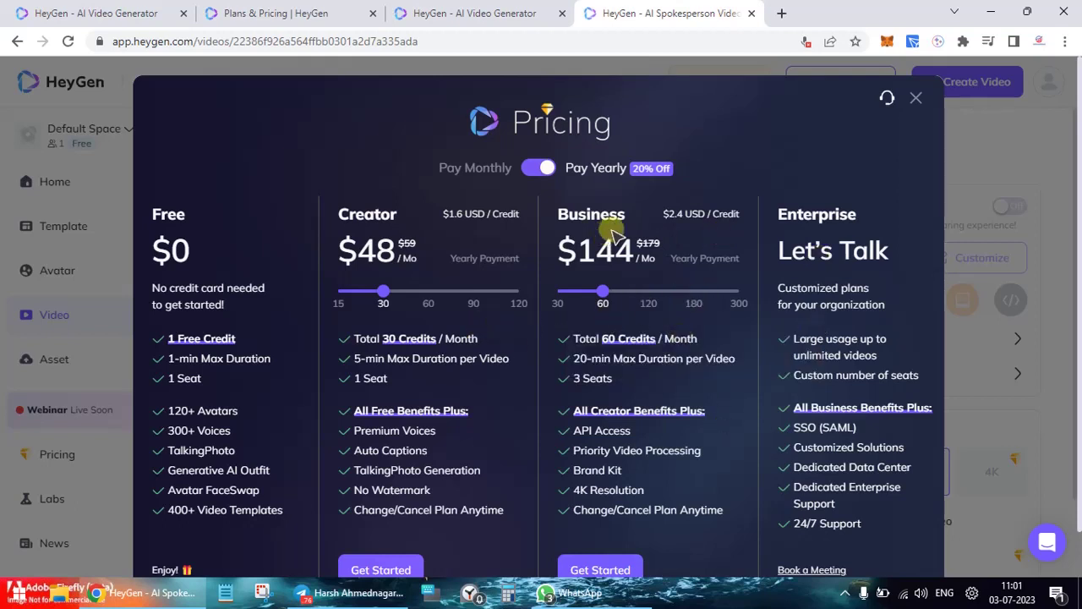
Compare the Business plan's yearly-billed prices at 120, 180, 300, 60 and 30 credits, and close the pricing overview.
left_click(648, 294)
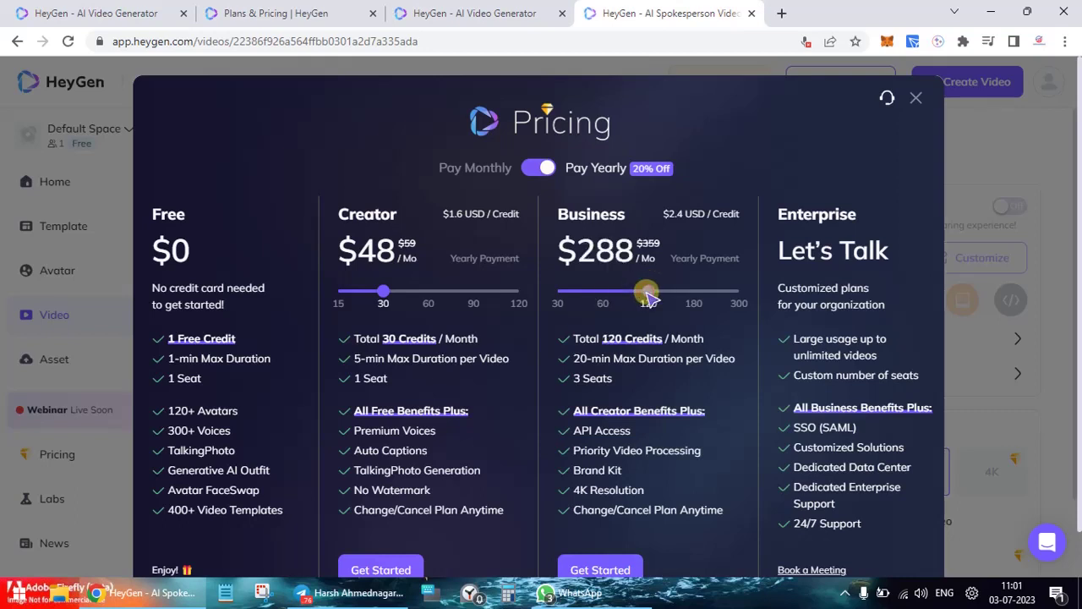
left_click(691, 293)
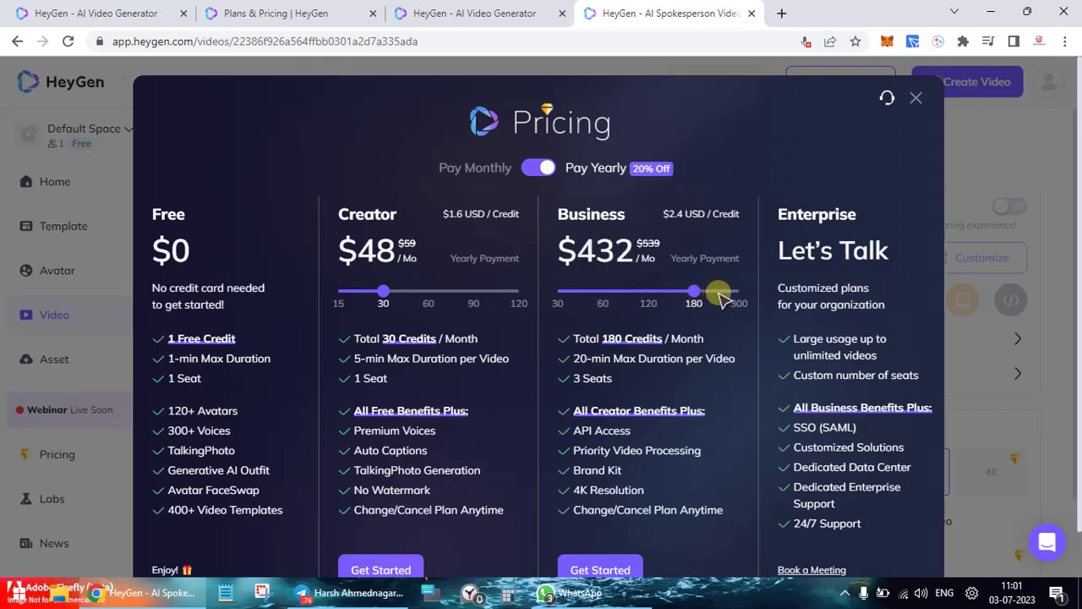
left_click(723, 296)
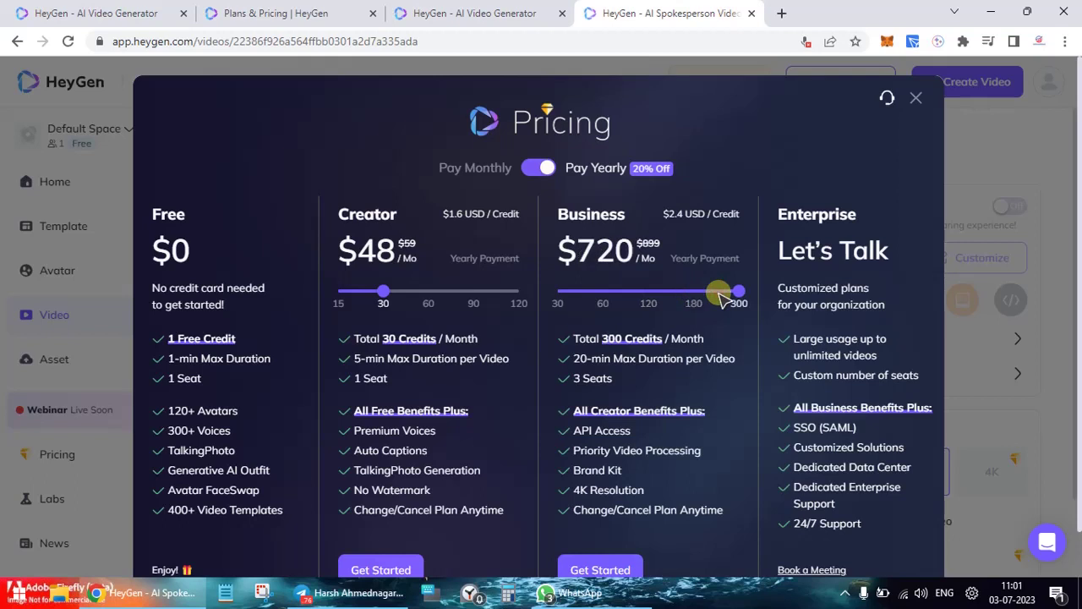
left_click(602, 291)
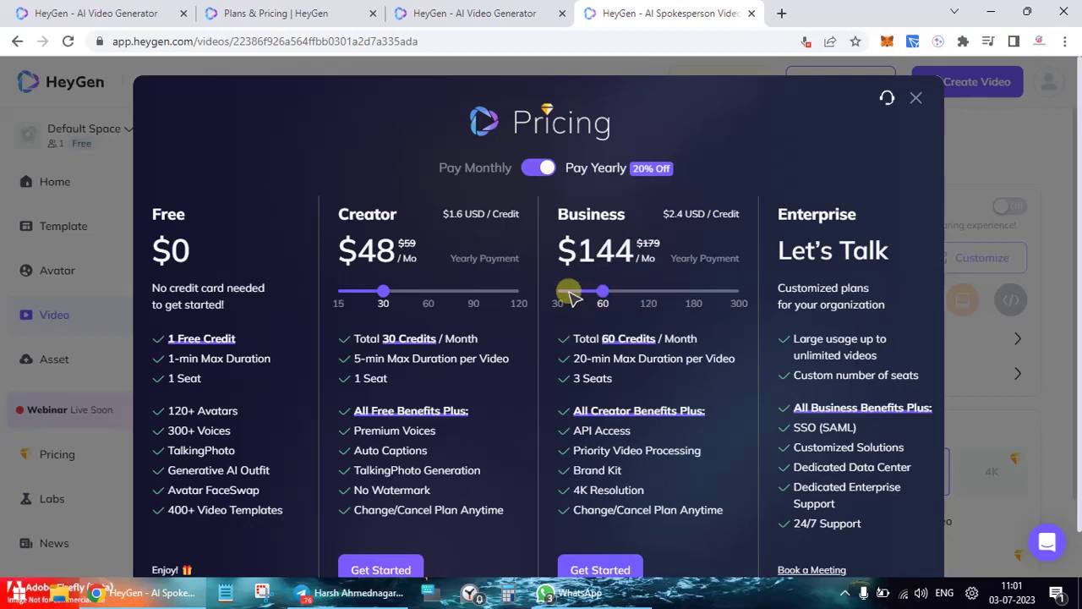
left_click(568, 293)
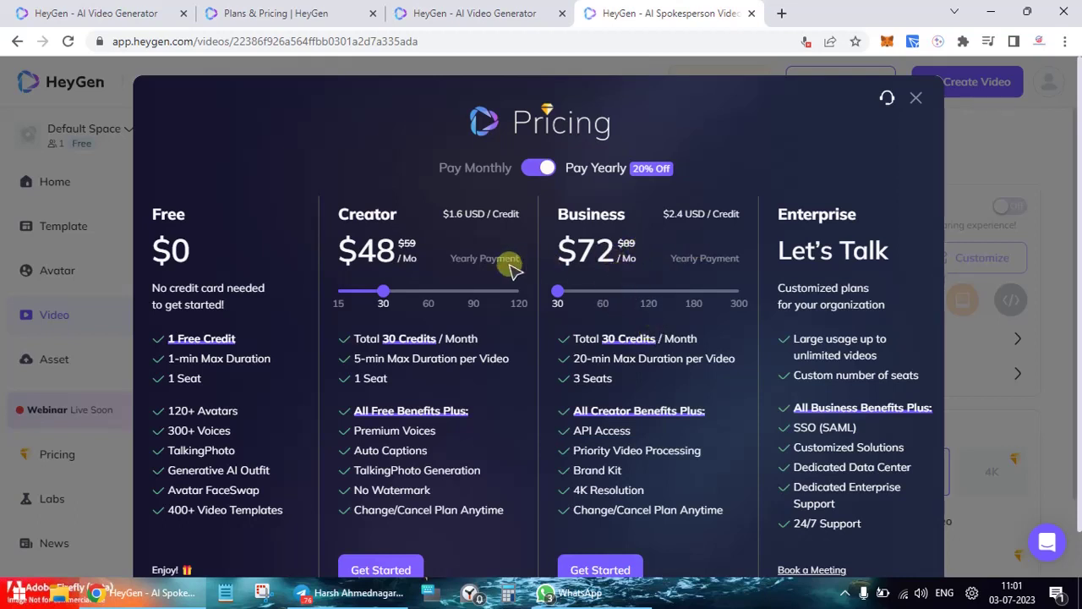
mouse_move(394, 339)
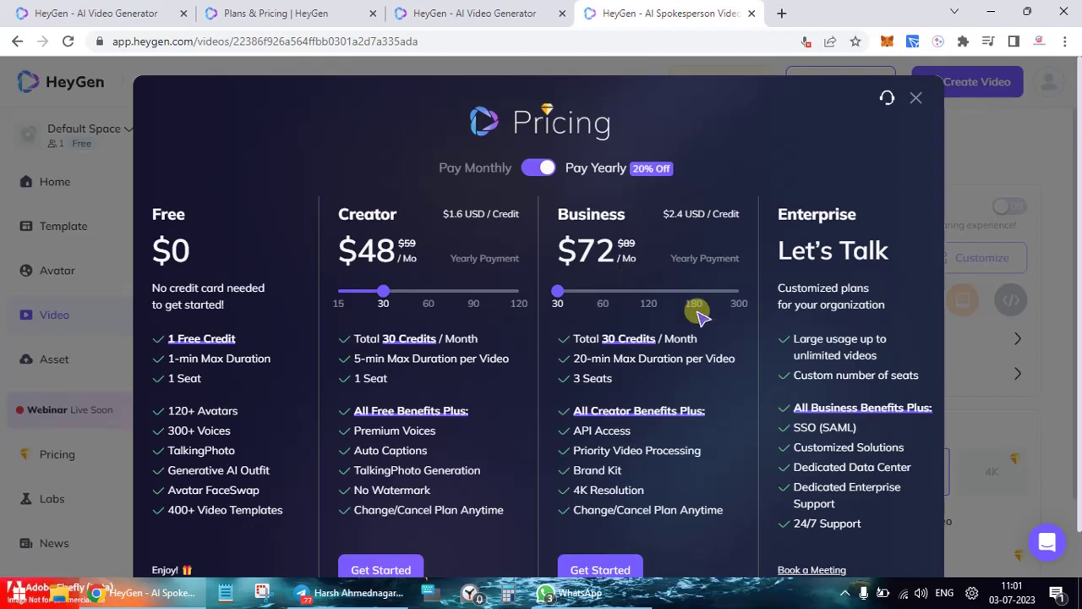
left_click(922, 102)
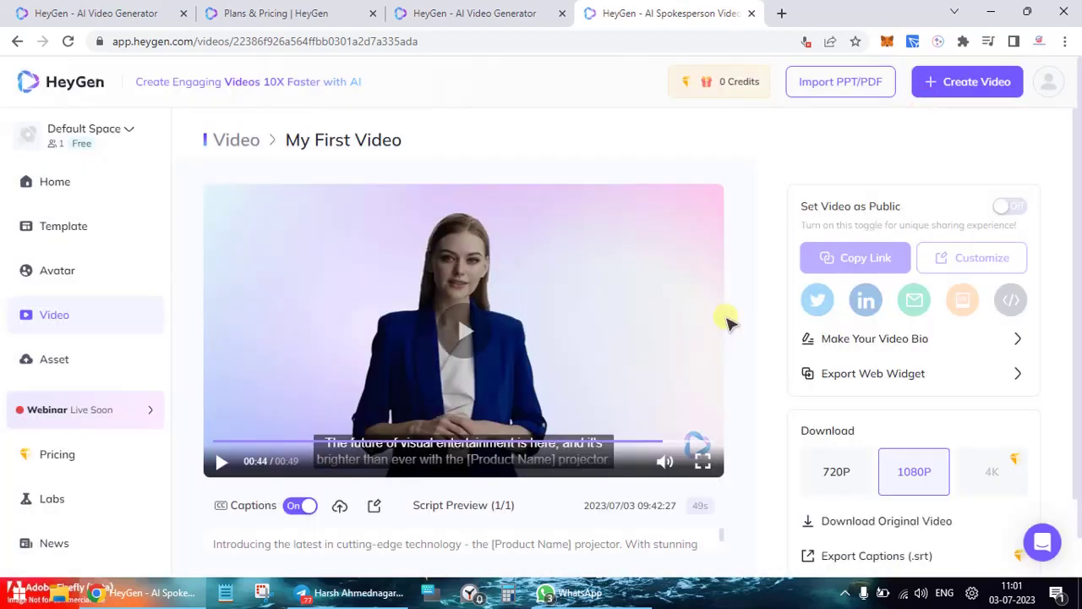
scroll(872, 275, "down", 1)
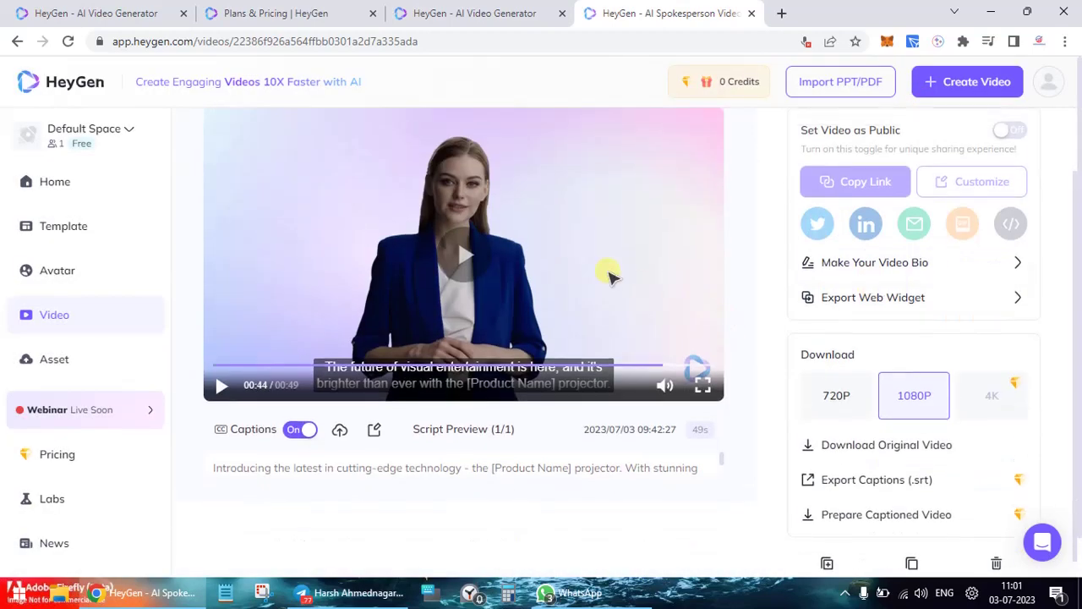
scroll(610, 275, "up", 1)
scroll(611, 276, "down", 1)
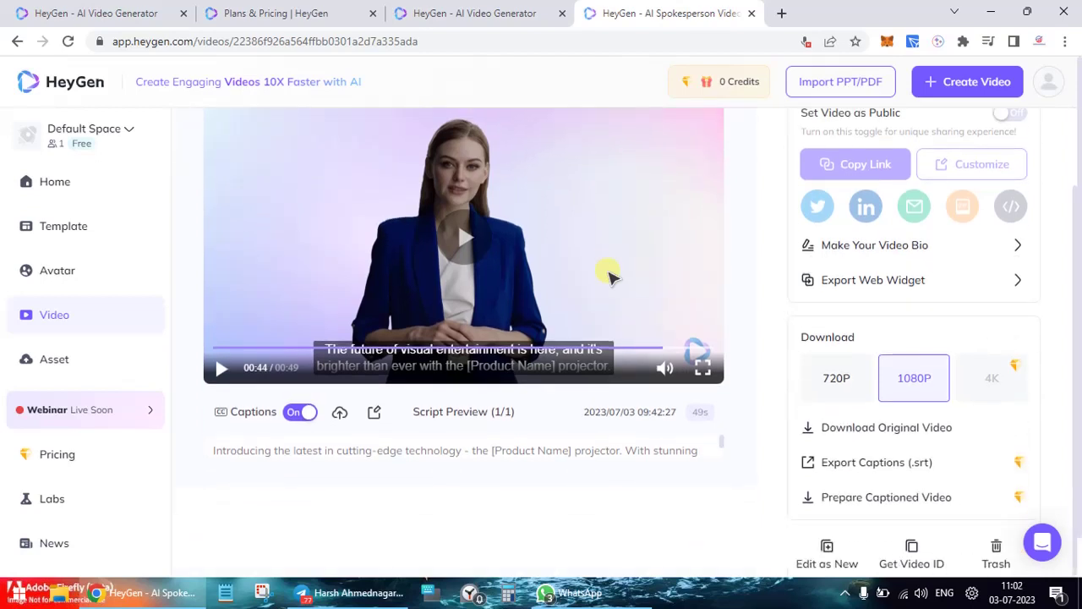
scroll(1017, 304, "up", 1)
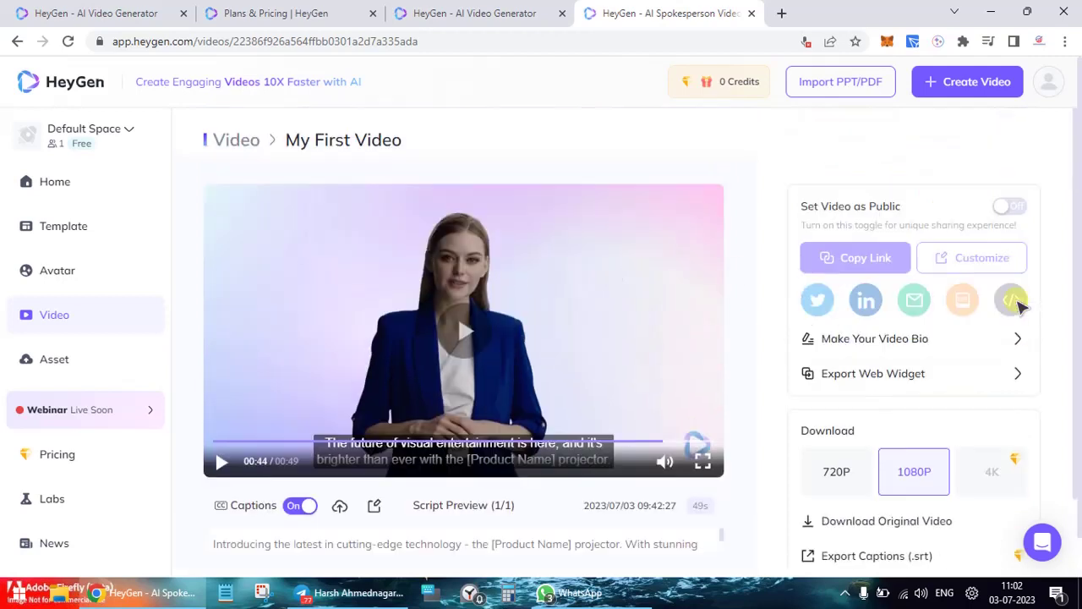